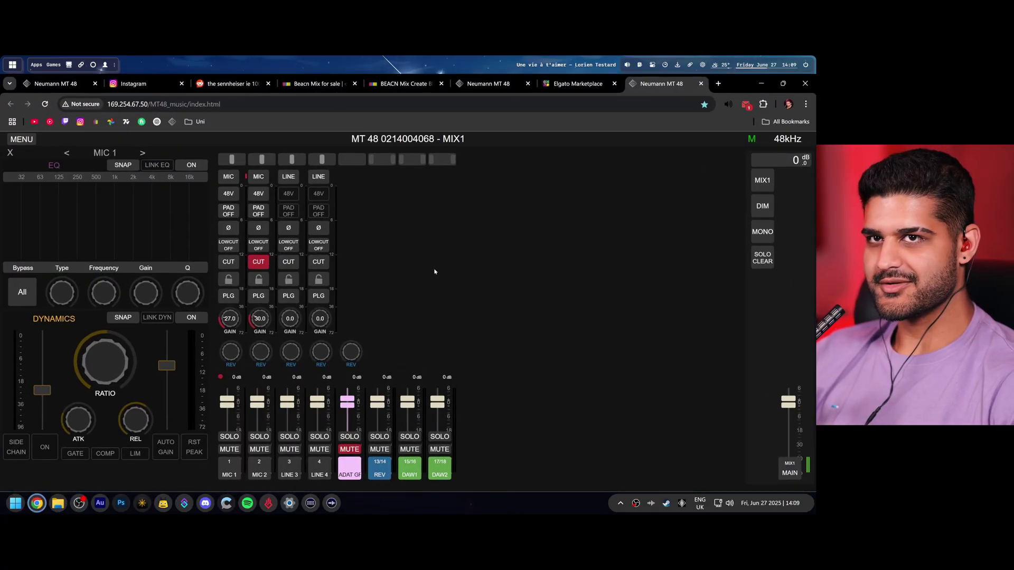
Search Google for 'neumann mt48' in a new tab and scroll through the retailer prices.
left_click_drag(497, 83, 583, 130)
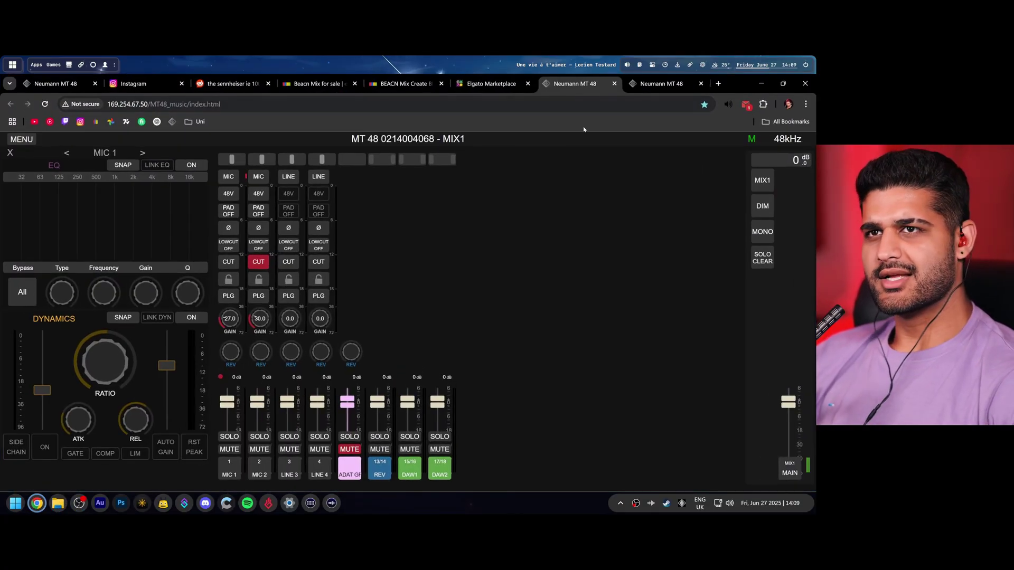
left_click(719, 84)
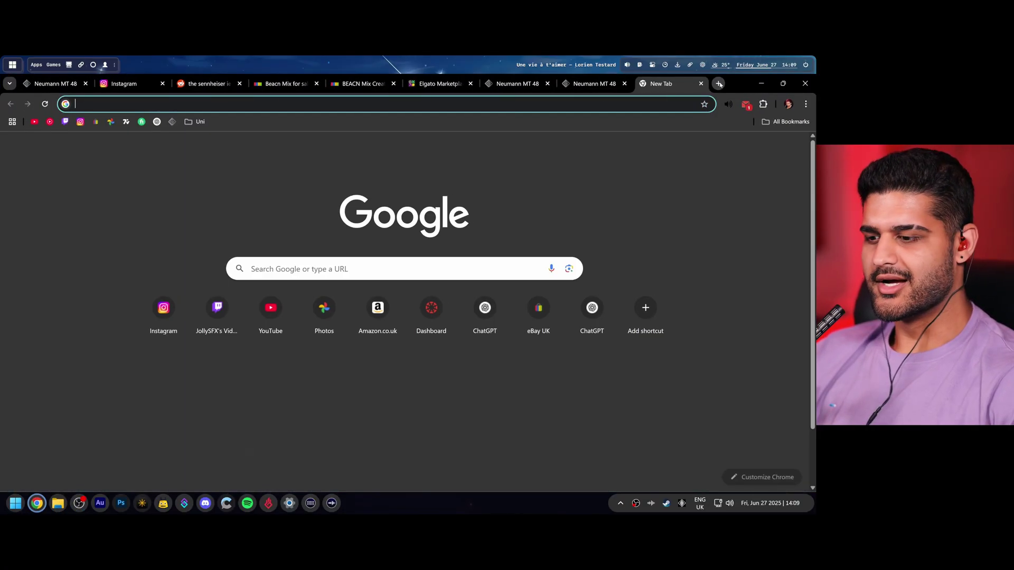
type("neumann mt48")
key("Return")
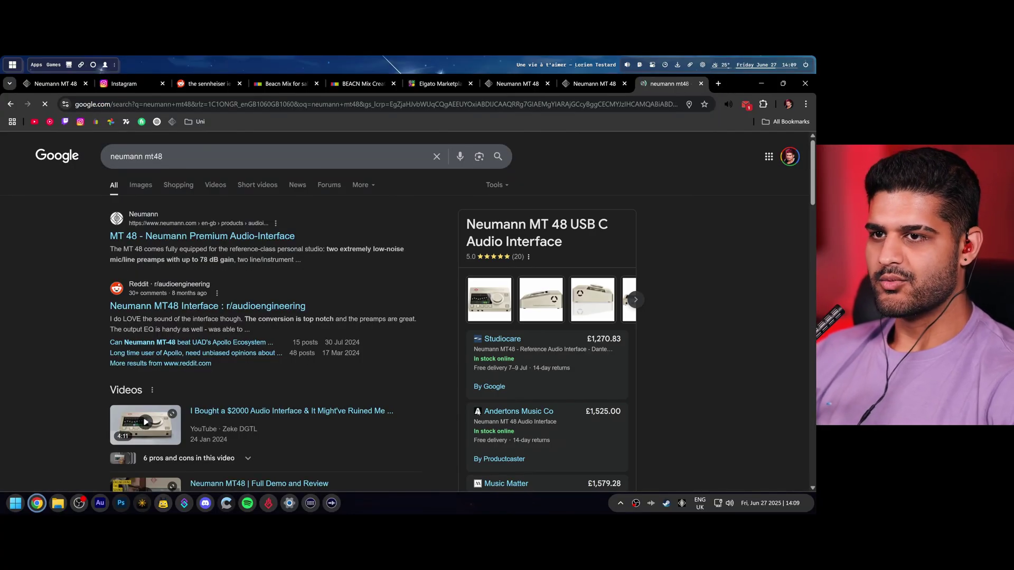
scroll(546, 422, "down", 2)
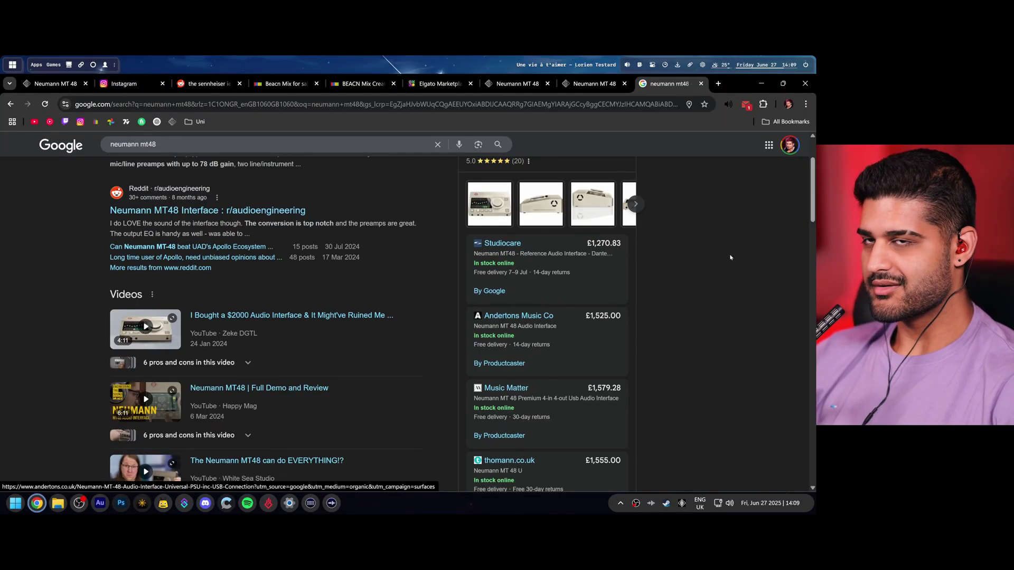
Briefly hide the browser, then bring back the Neumann MT 48 mixer tab.
left_click(762, 84)
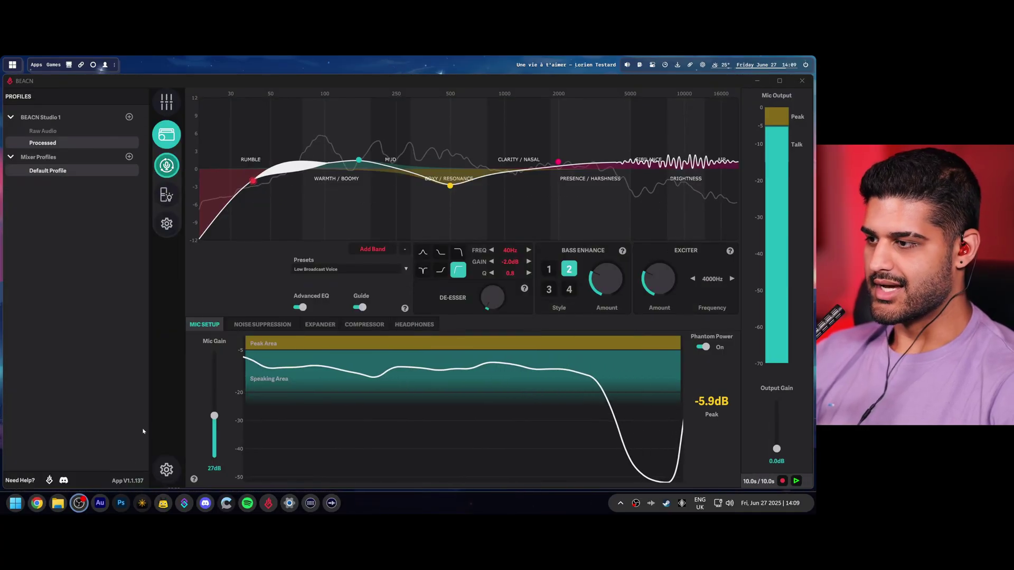
left_click(37, 503)
left_click(580, 89)
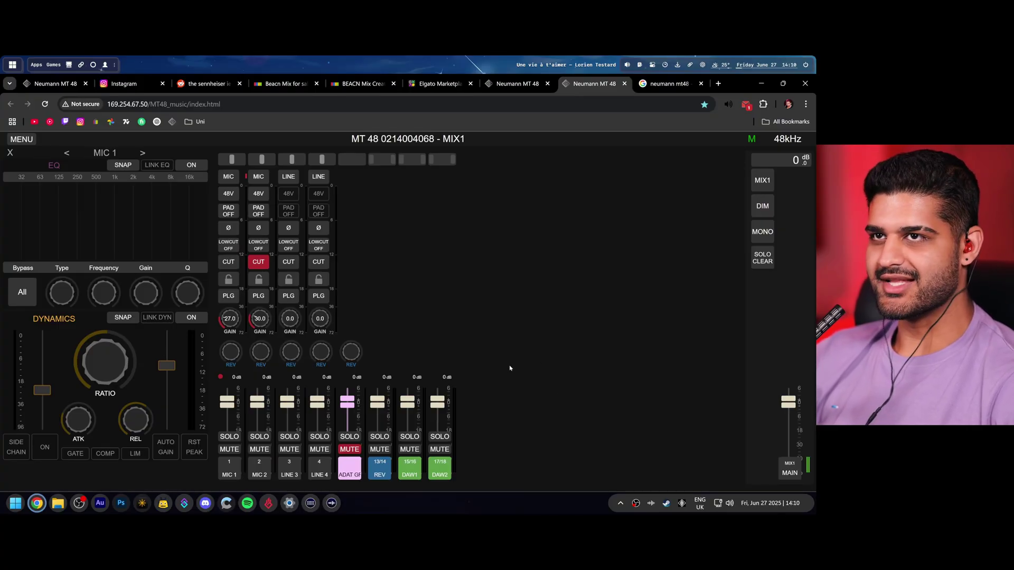
Minimize the browser to reveal BEACN App's Processed EQ with Low Broadcast Voice at 27dB gain.
left_click(761, 84)
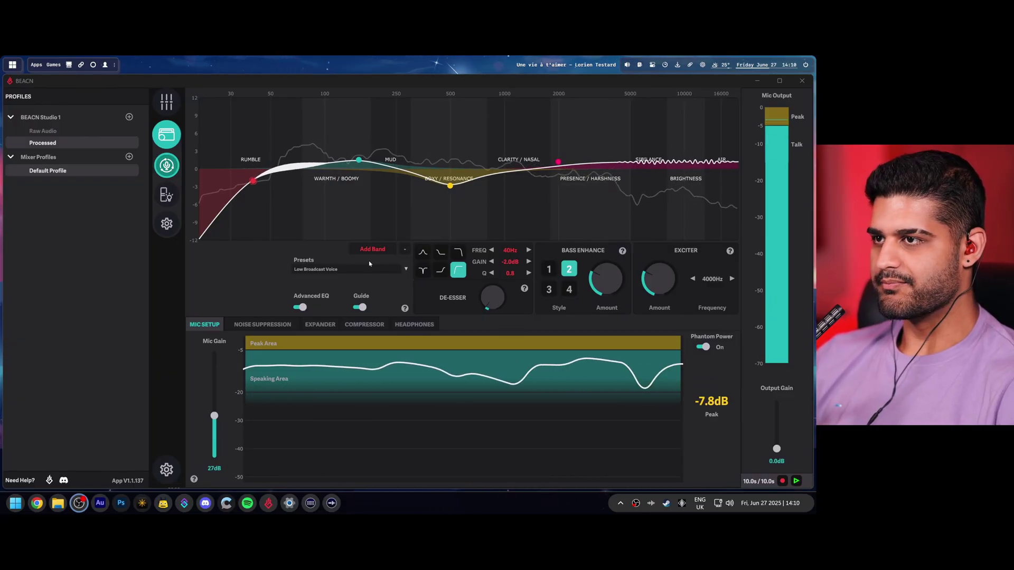
Compare No EQ with Low Broadcast Voice, then drag the yellow mid band to 303Hz, -3.5dB.
left_click(406, 270)
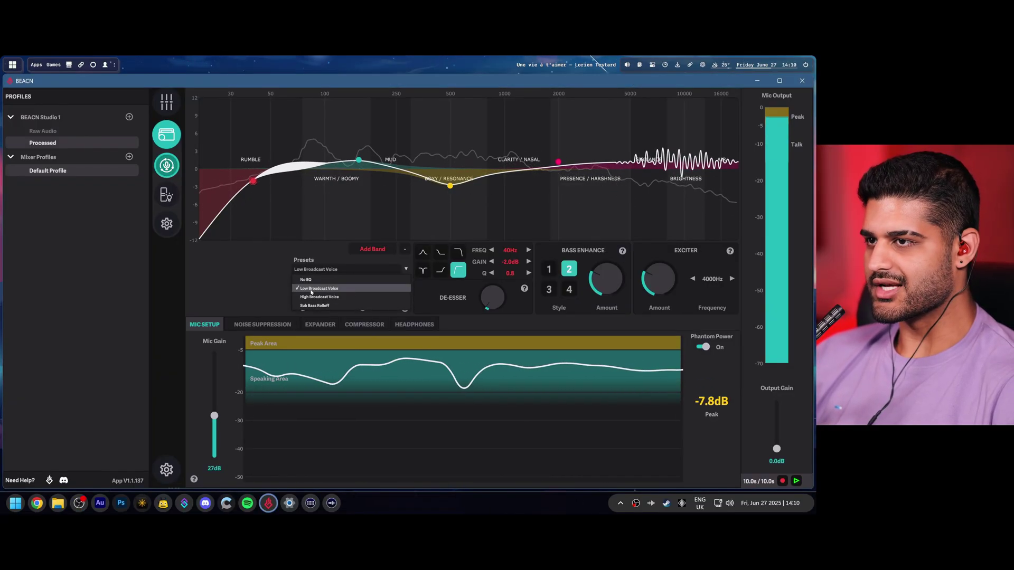
left_click(318, 279)
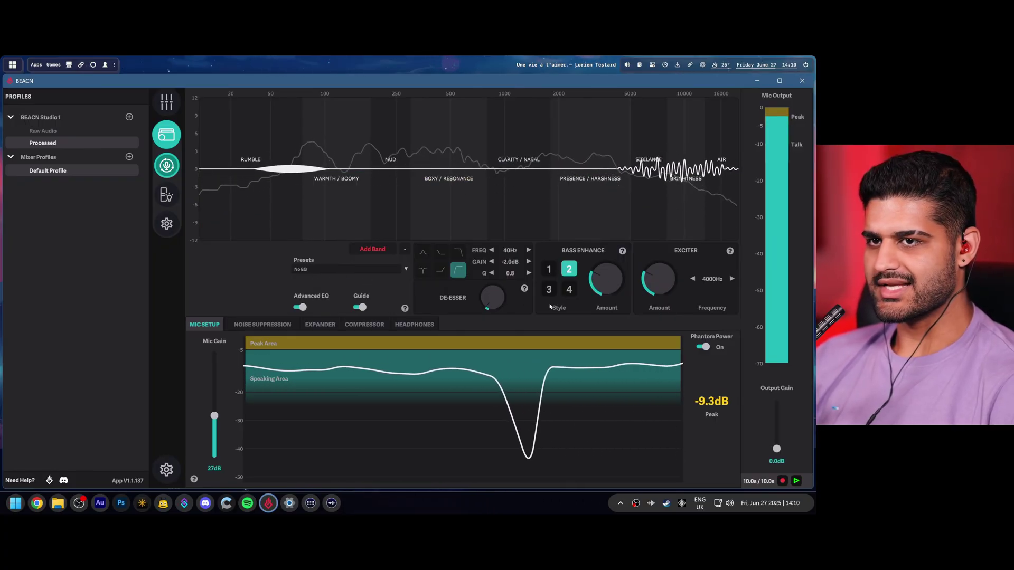
mouse_move(593, 265)
left_click(338, 270)
left_click(333, 289)
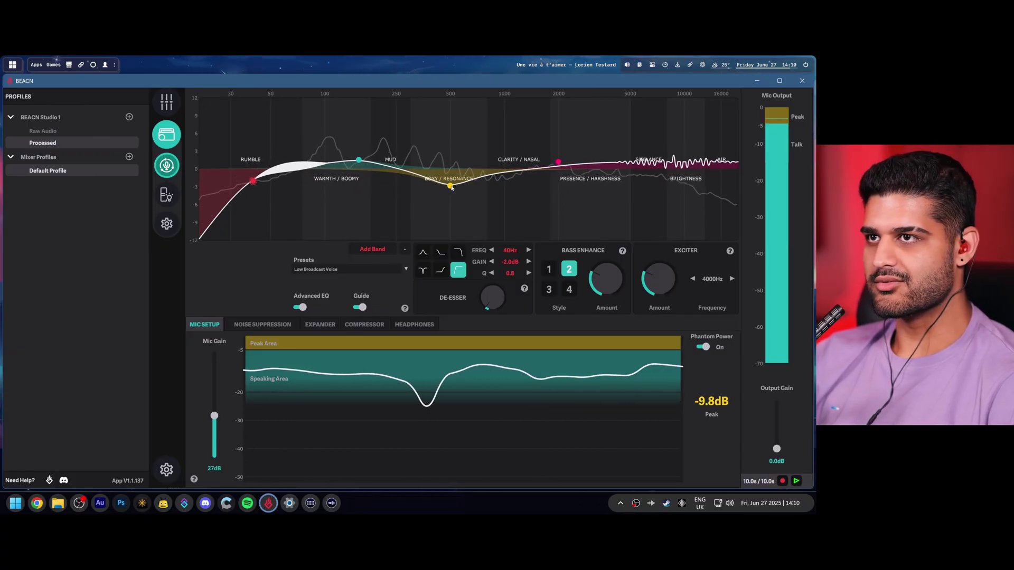
left_click_drag(450, 187, 415, 192)
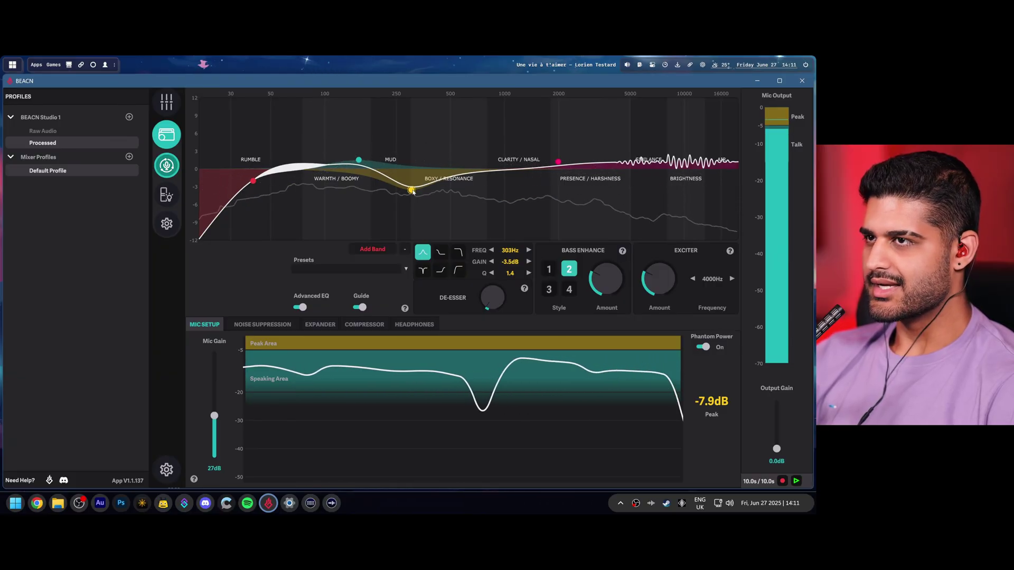
Reapply the Low Broadcast Voice preset, discarding the manual mid band cut.
left_click(385, 269)
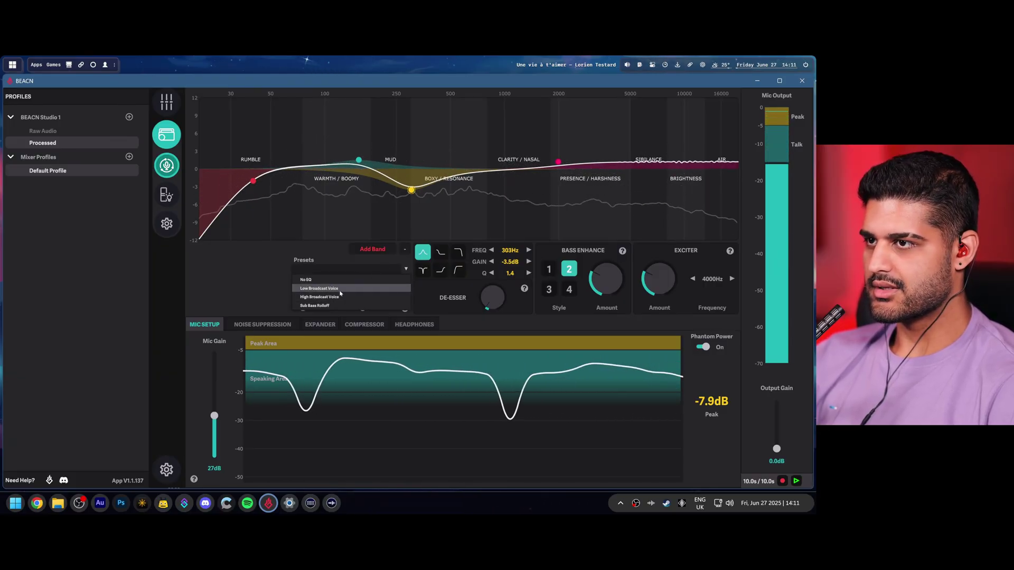
left_click(317, 290)
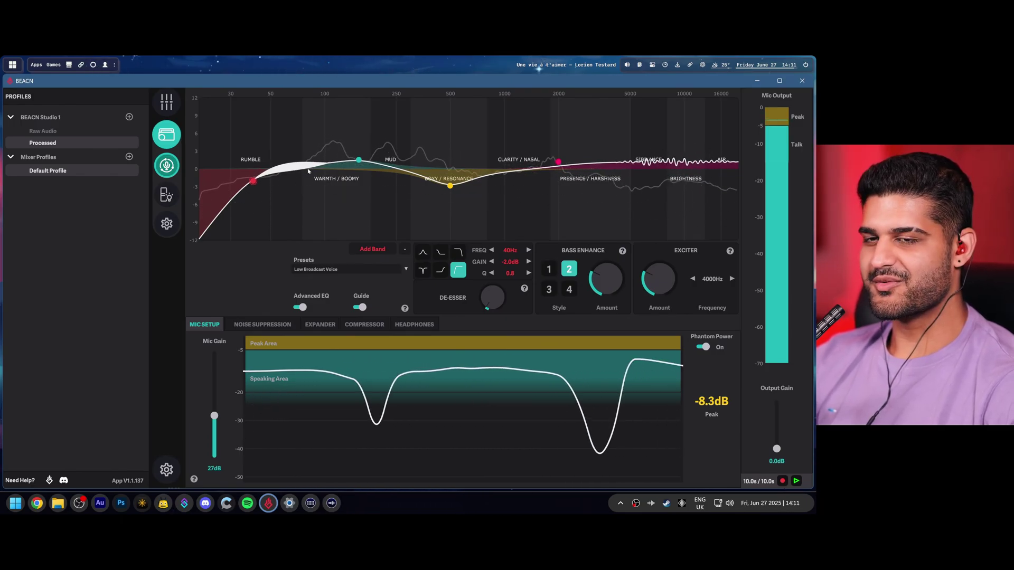
left_click_drag(606, 279, 626, 340)
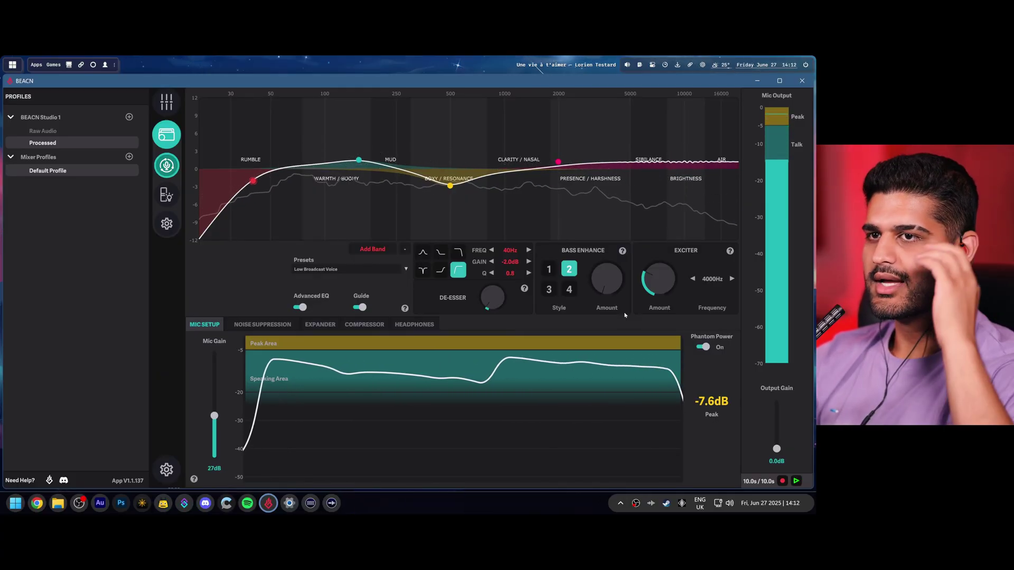
left_click_drag(608, 288, 609, 280)
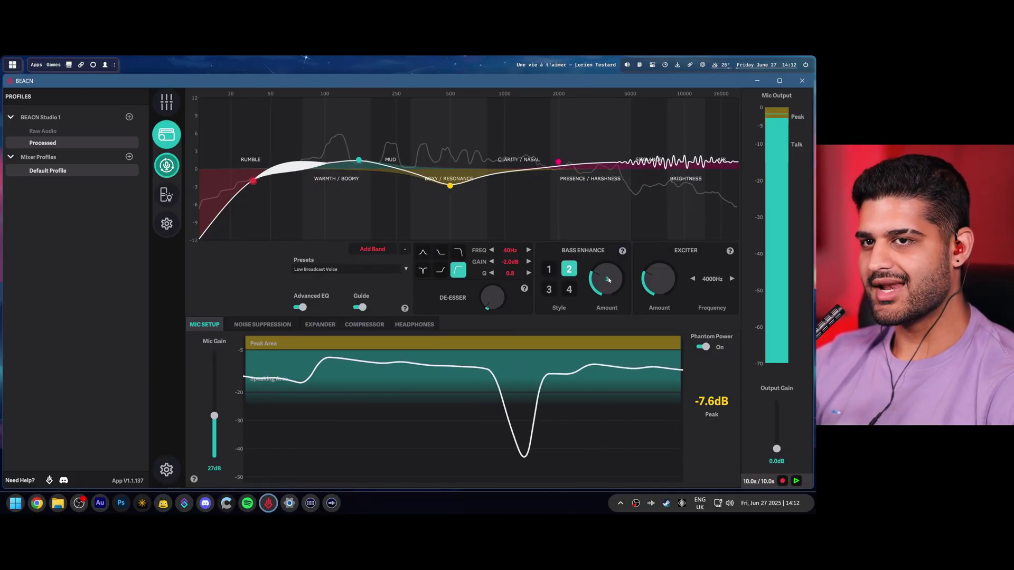
left_click(512, 263)
type("0")
key("Return")
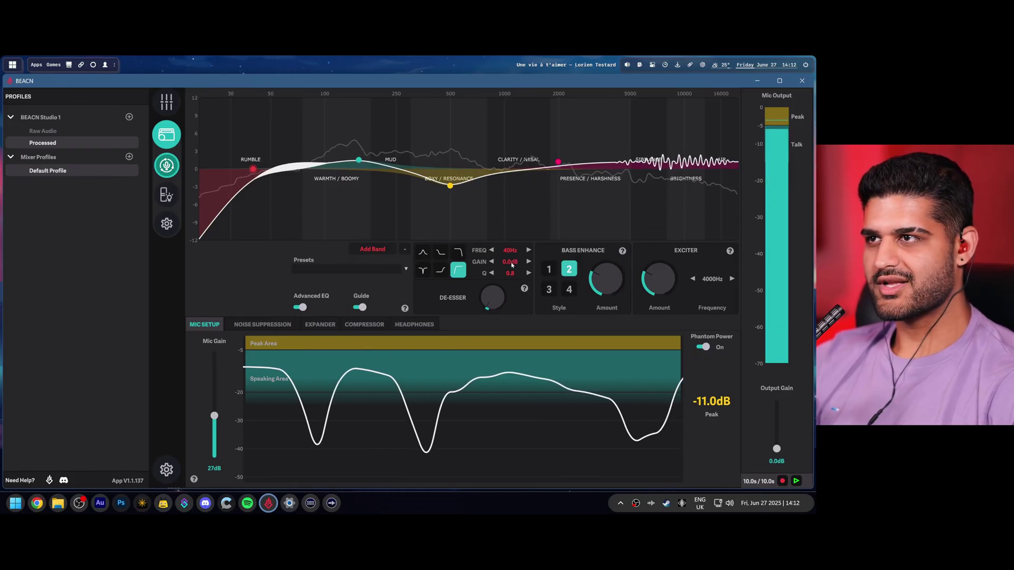
left_click_drag(252, 169, 256, 214)
left_click(369, 269)
left_click(322, 290)
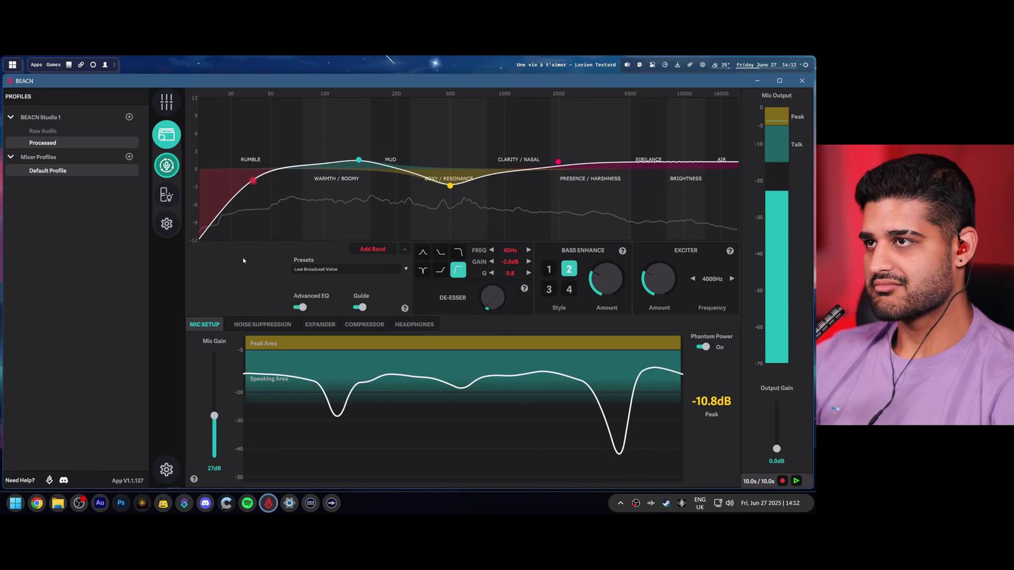
left_click(405, 249)
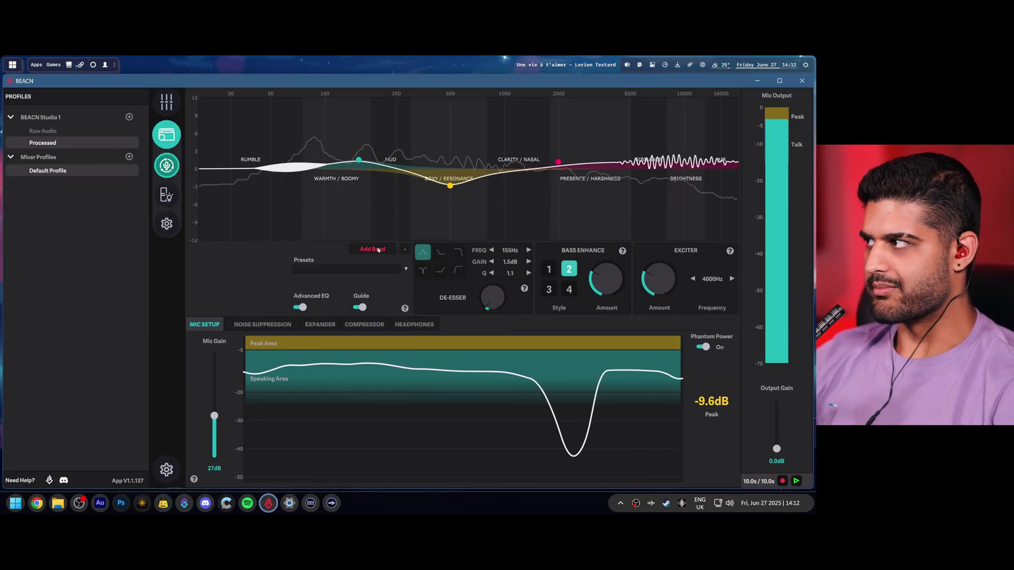
mouse_move(604, 276)
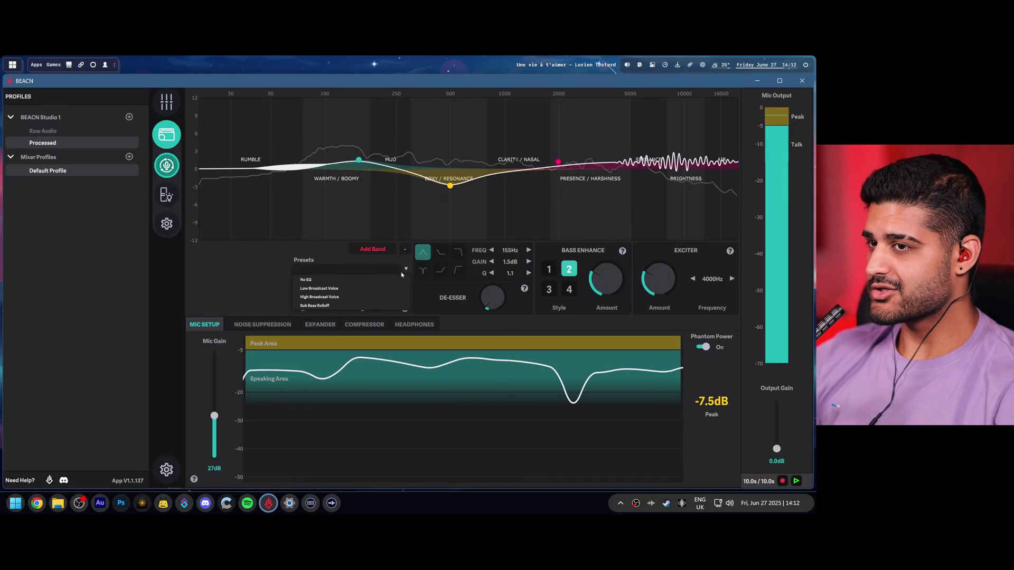
left_click(359, 288)
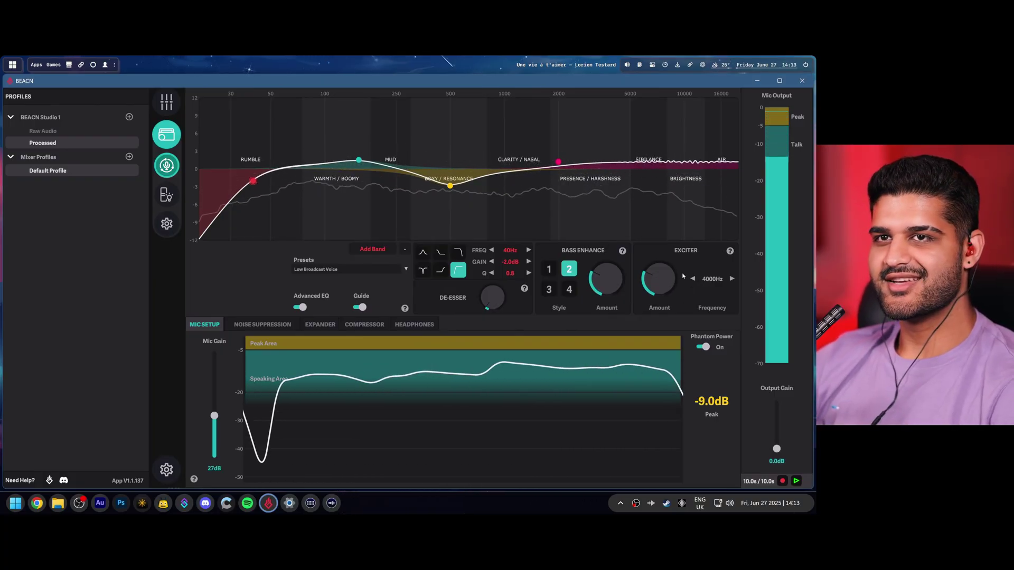
Glance at the Neumann MT 48 mixer page, then return to the BEACN App.
mouse_move(621, 271)
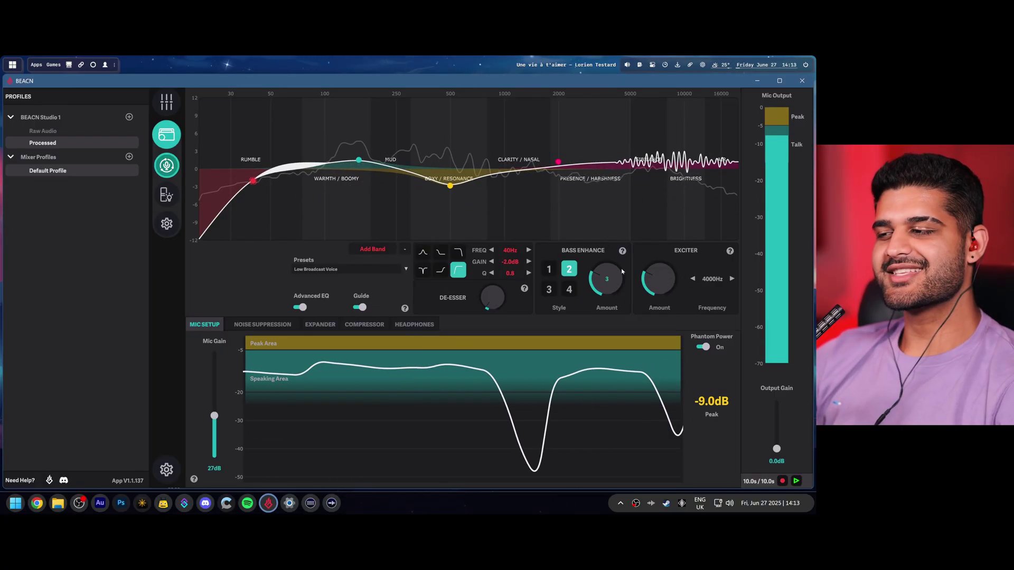
left_click(33, 500)
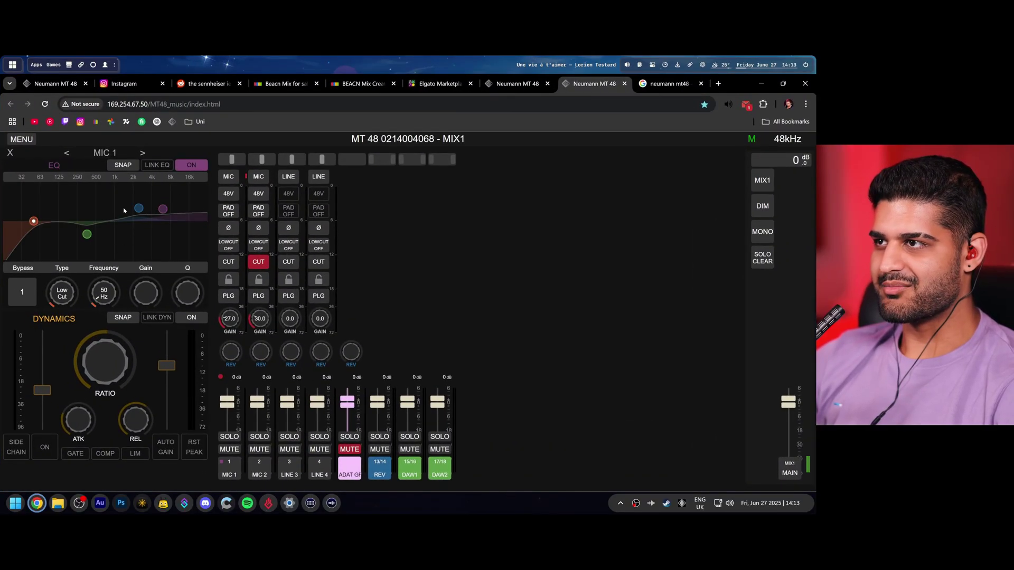
left_click(761, 83)
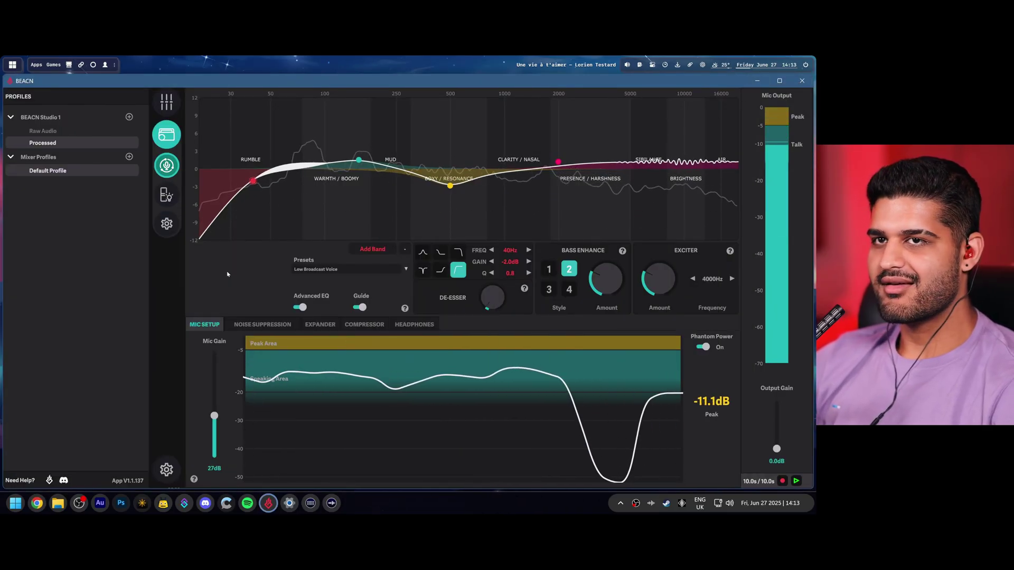
mouse_move(666, 284)
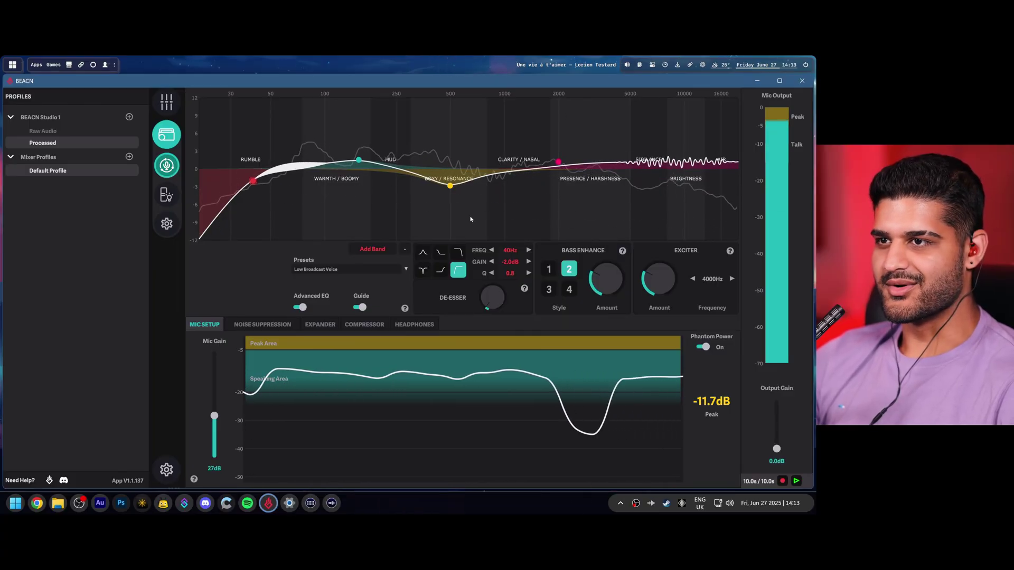
Check the Noise Suppression and Expander settings, then switch to the Neumann MT48 web mixer.
left_click(264, 323)
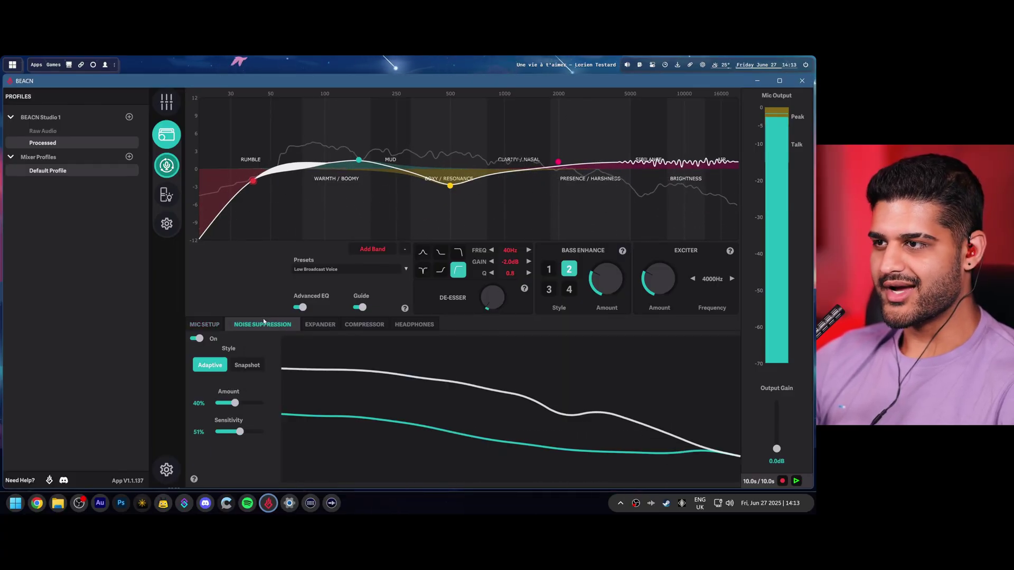
left_click(320, 324)
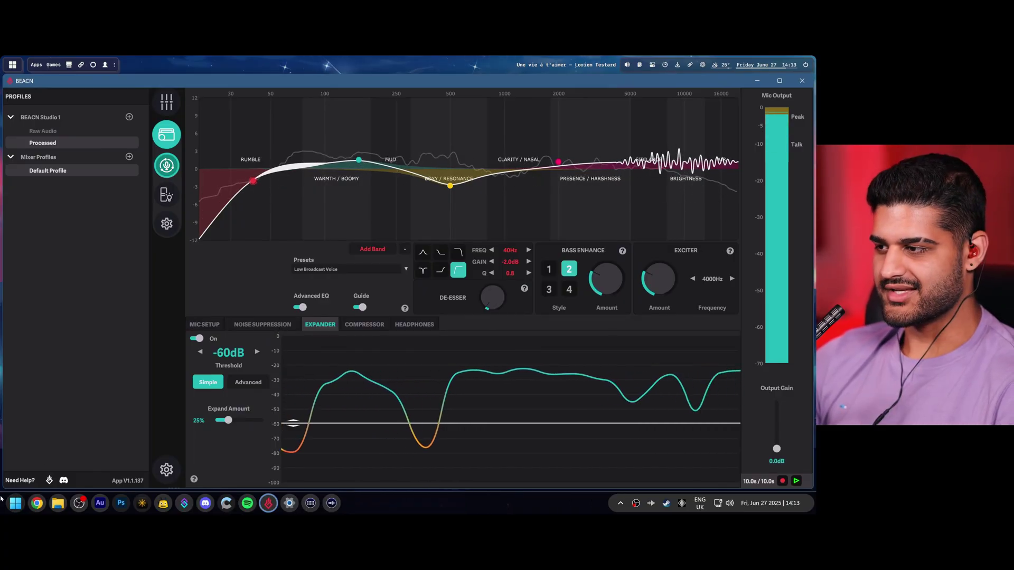
left_click(37, 502)
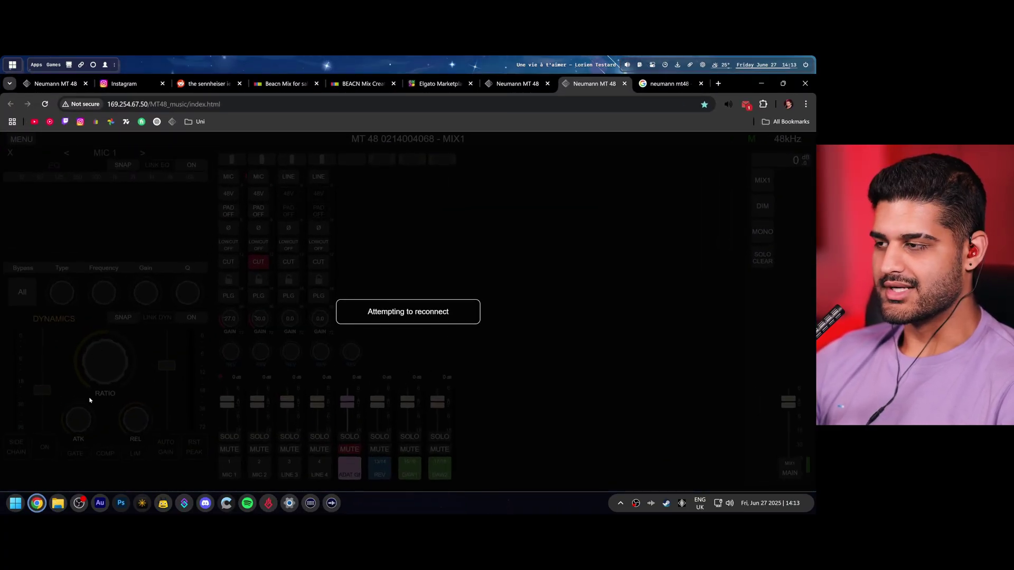
Reload the MT48 mixer, turn MIC 1 dynamics on in GATE mode, then return to BEACN.
left_click(45, 104)
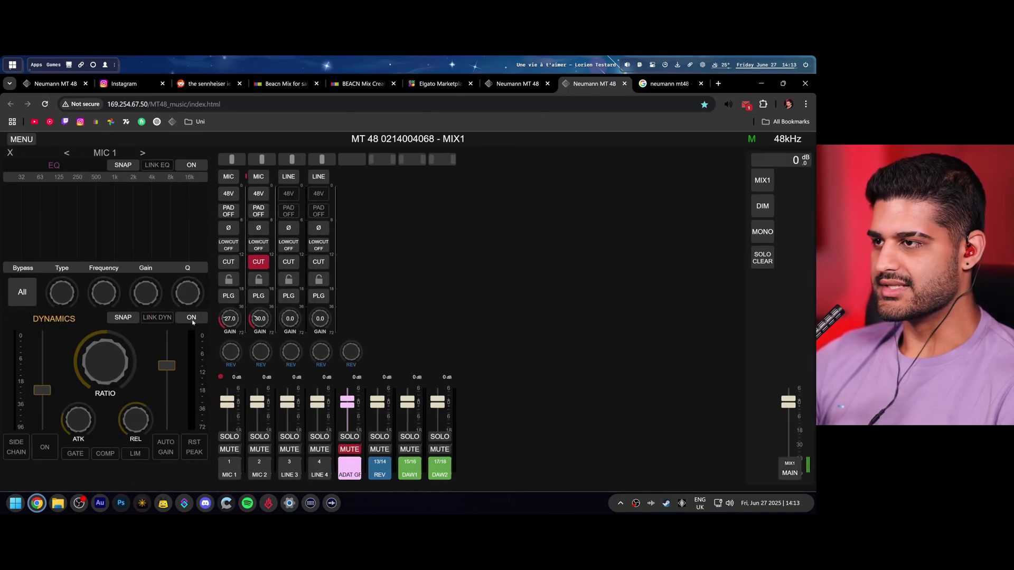
left_click(192, 319)
left_click(69, 454)
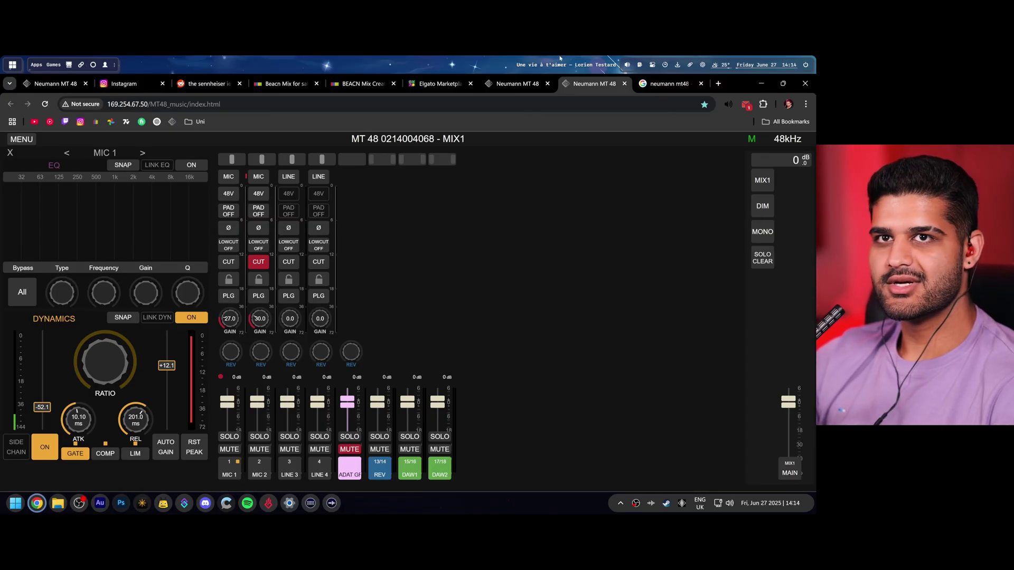
left_click(762, 84)
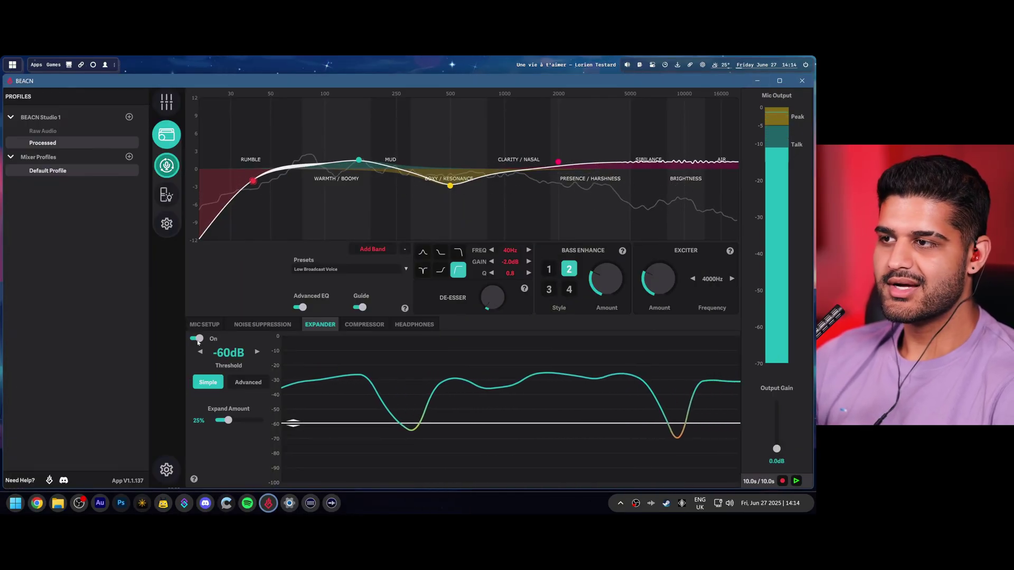
Switch on noise suppression, keeping Adaptive style with 40% amount and 40% sensitivity.
left_click(263, 324)
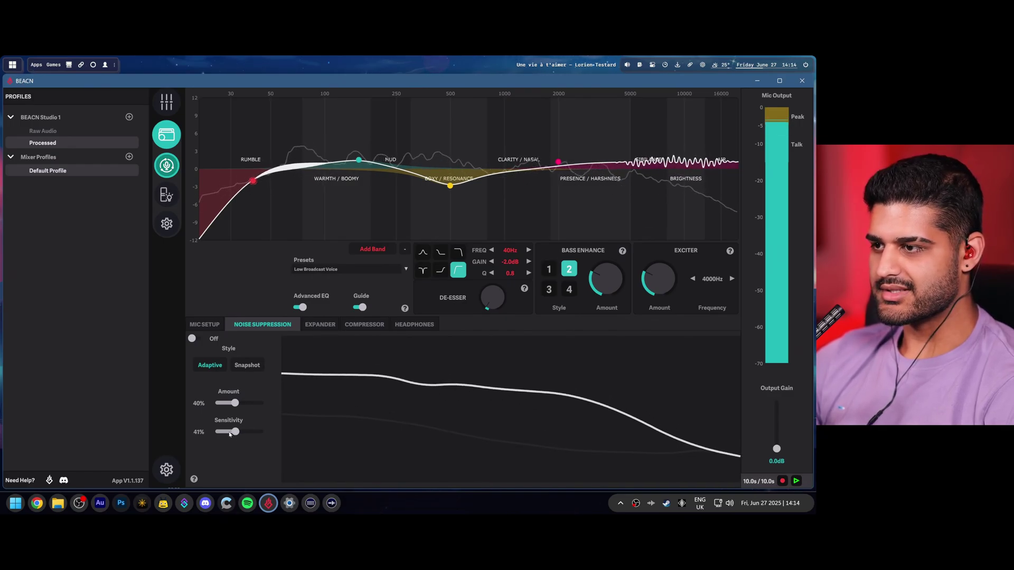
left_click(193, 339)
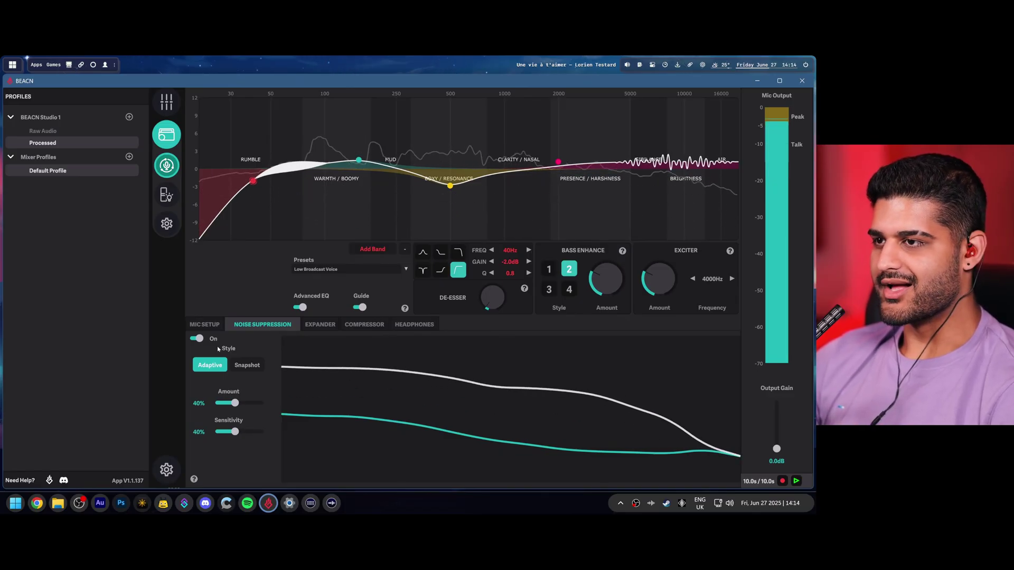
Show the Expander settings: Simple mode, on, -60dB threshold, 25% expand amount.
left_click(319, 324)
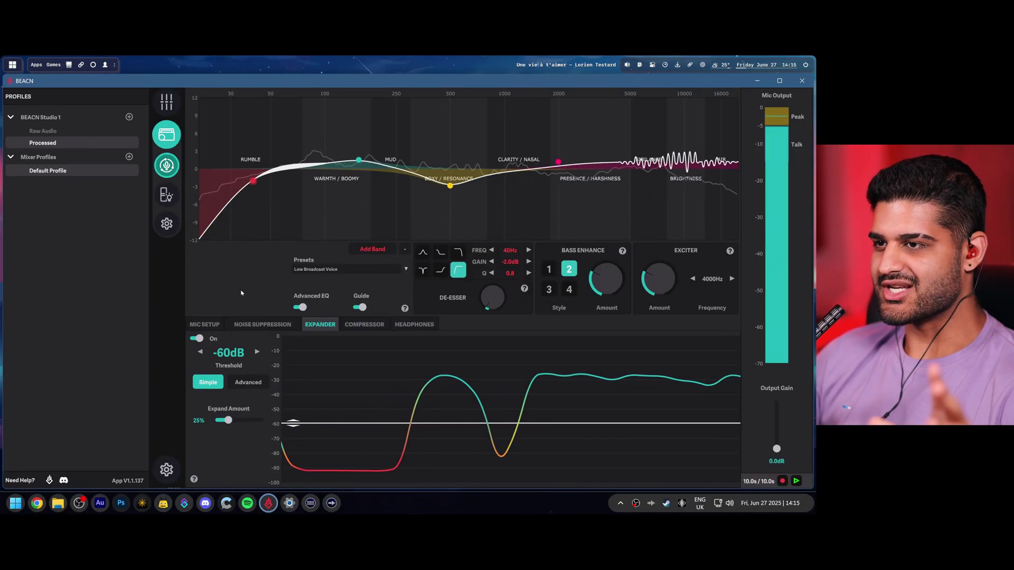
Lower the Compress Amount, then switch to Advanced: 4.0:1 ratio, 10ms attack, 200ms release.
left_click(364, 324)
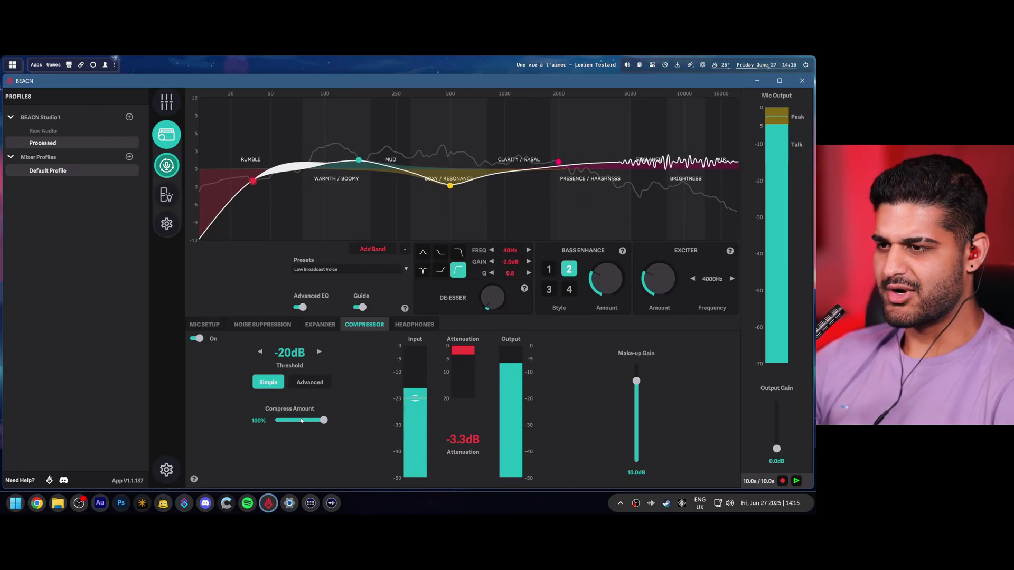
left_click_drag(286, 420, 270, 421)
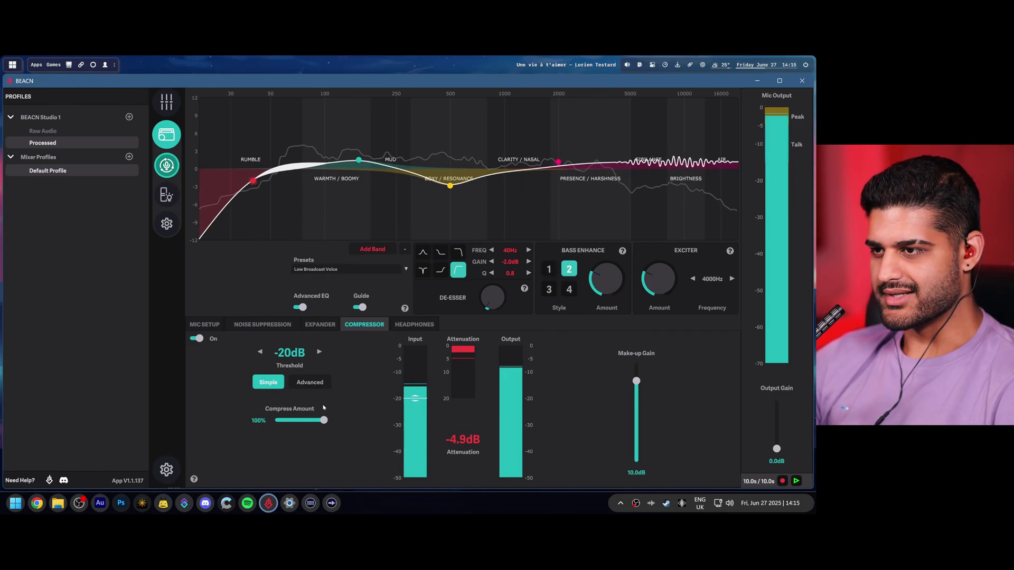
left_click(312, 382)
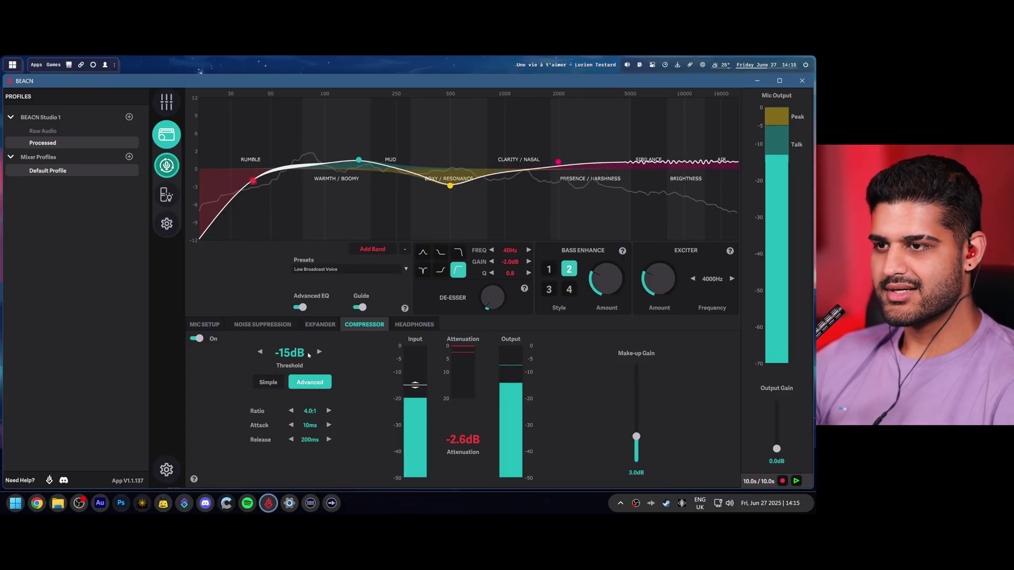
Lower the compressor threshold to -20dB, settle make-up gain at 10.0dB, and return to Simple mode.
left_click(260, 352)
left_click(260, 352)
left_click(259, 351)
left_click(260, 351)
left_click(260, 352)
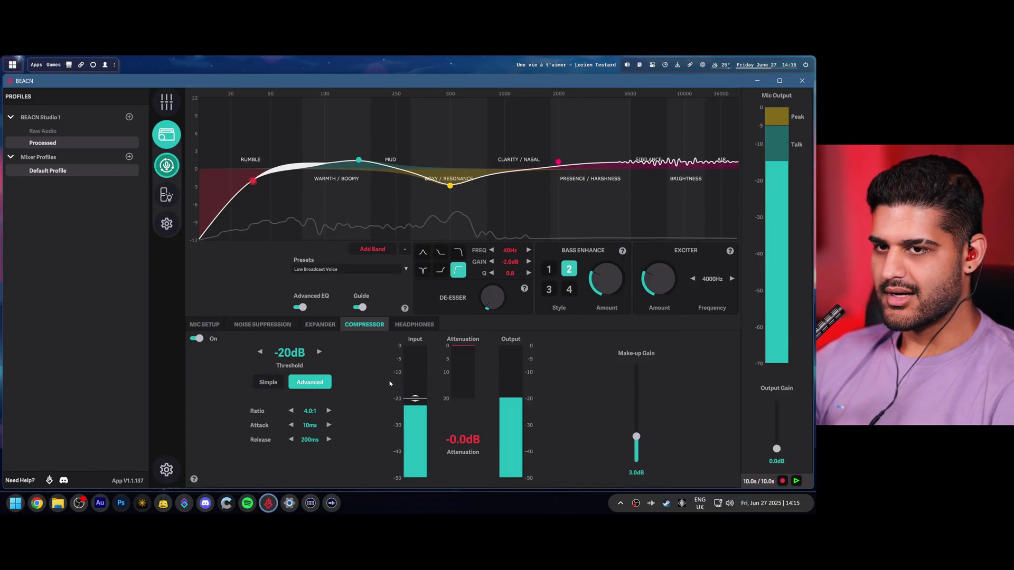
left_click_drag(636, 436, 641, 367)
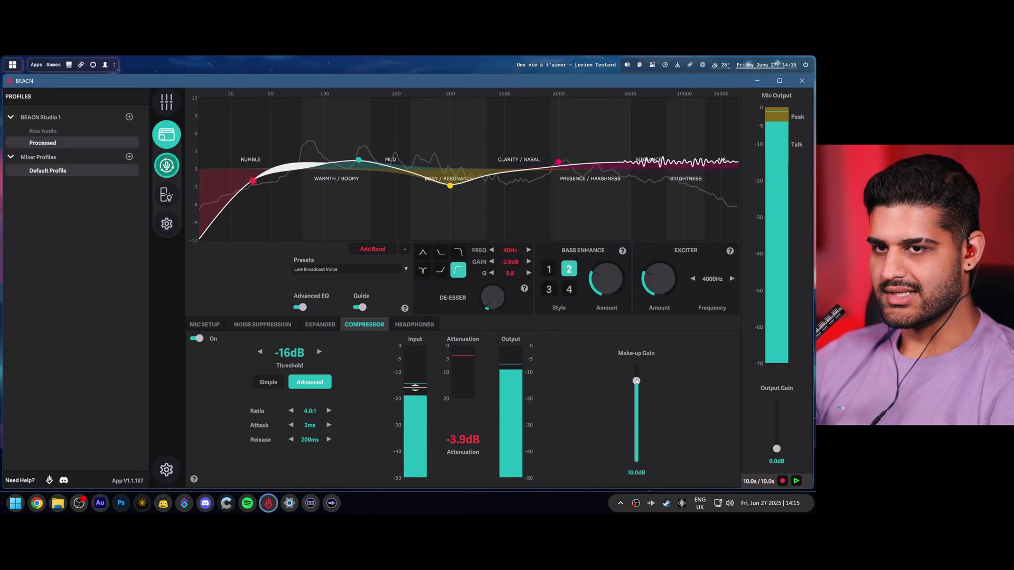
left_click_drag(636, 377, 642, 361)
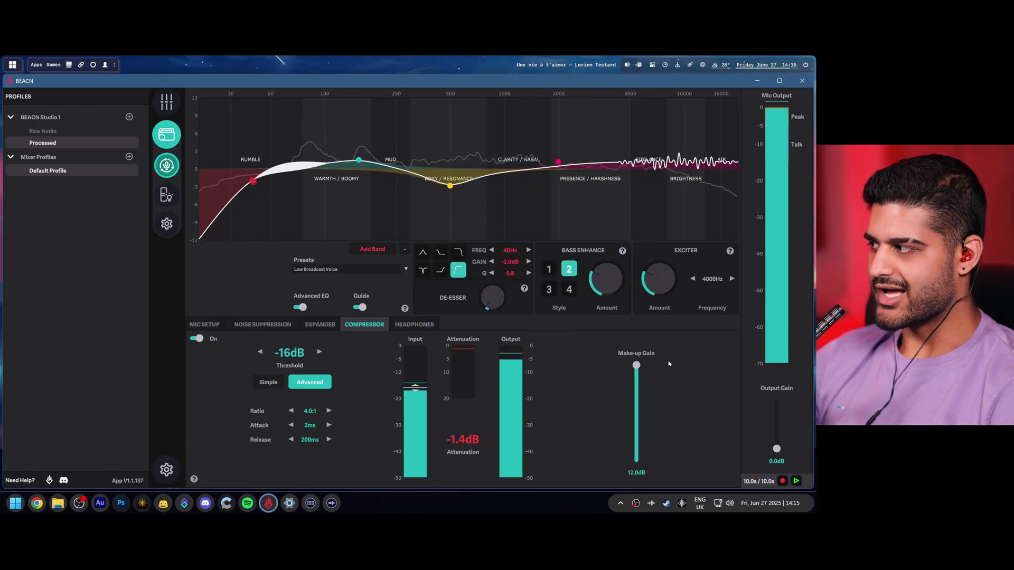
left_click_drag(634, 379, 633, 384)
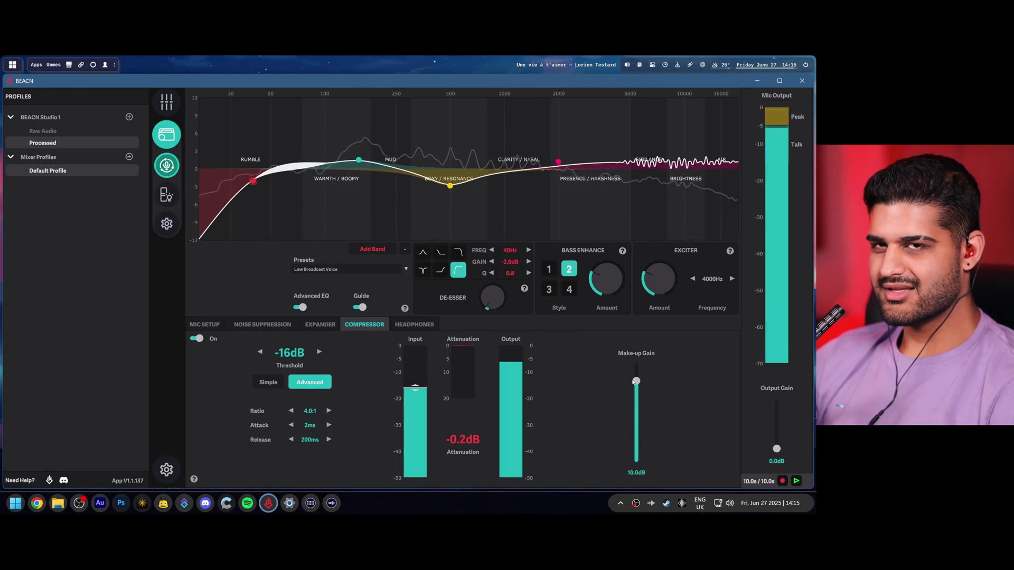
left_click(260, 352)
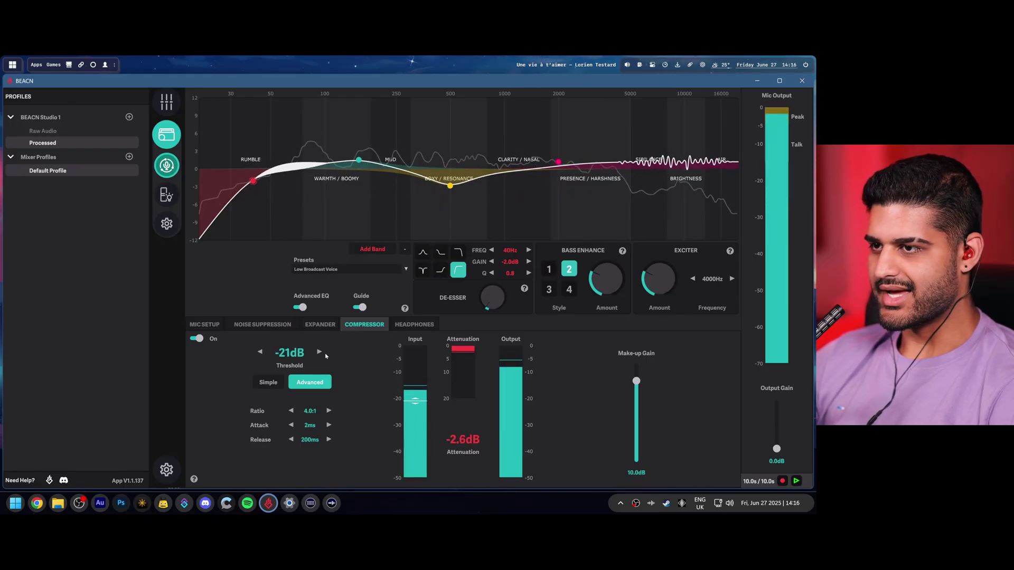
left_click(269, 382)
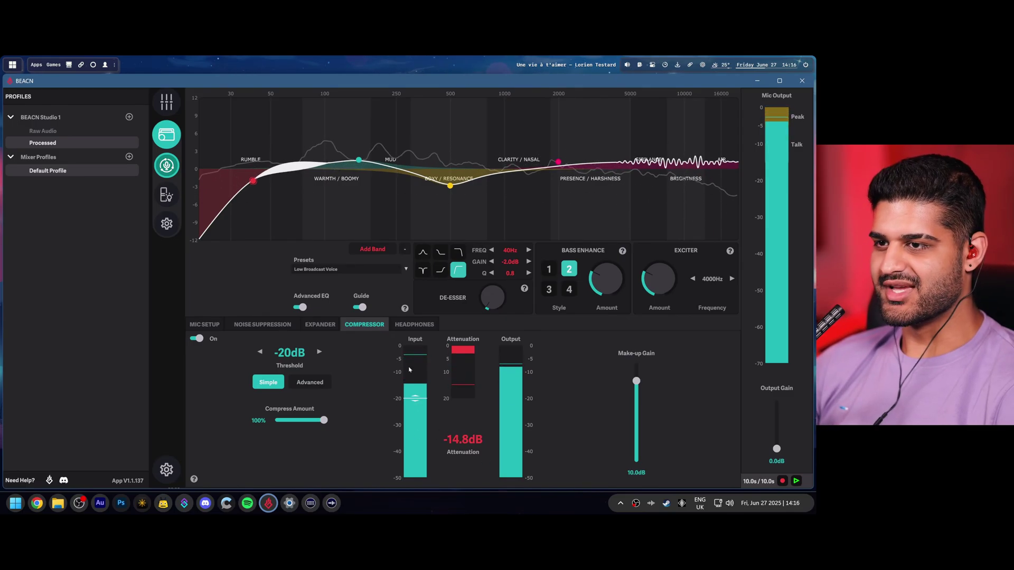
left_click(217, 326)
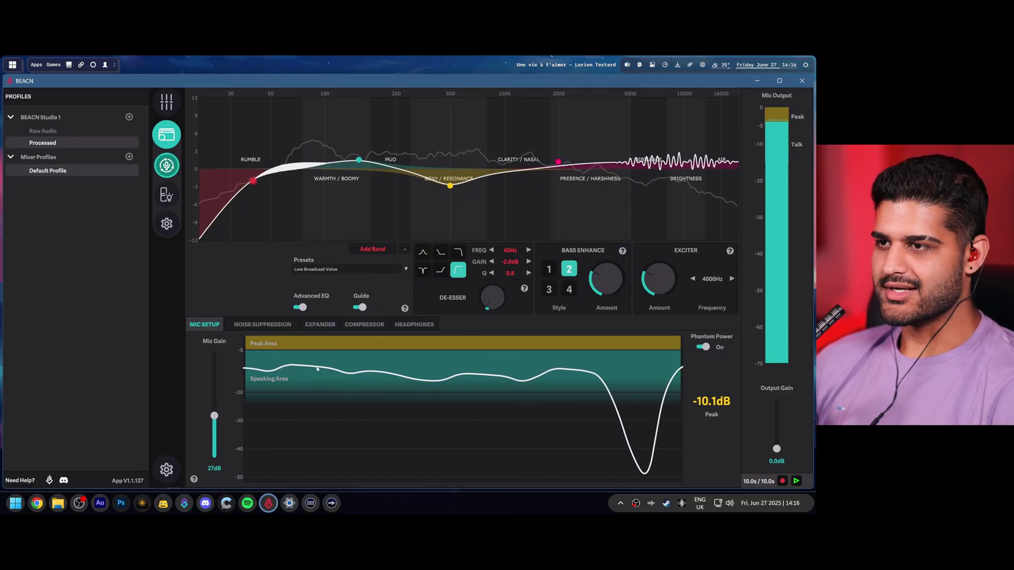
left_click(353, 326)
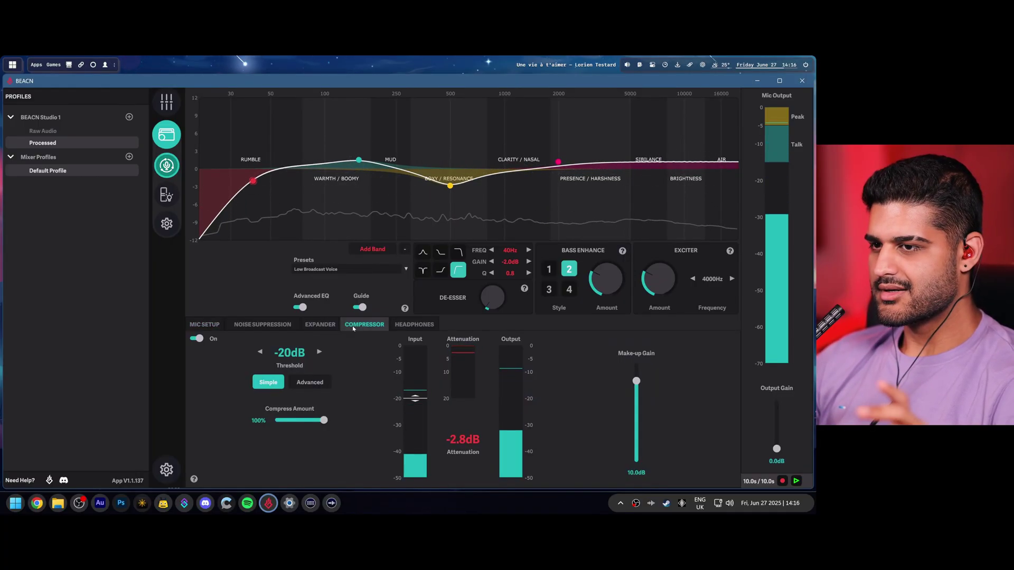
In Headphones, switch the equalizer on, reset Mids to 0dB, and set Subwoofer to 10.
left_click(399, 324)
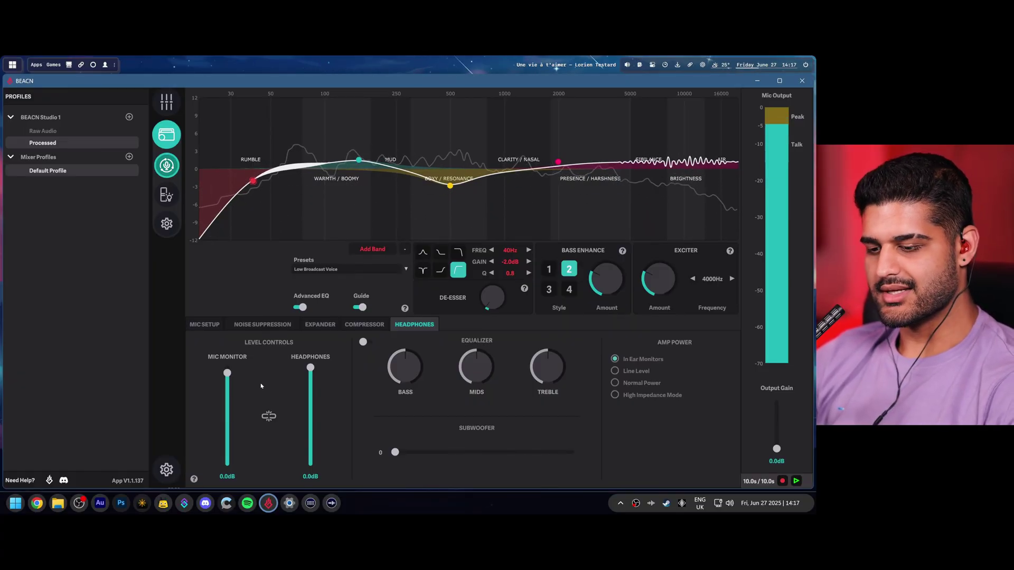
left_click(364, 342)
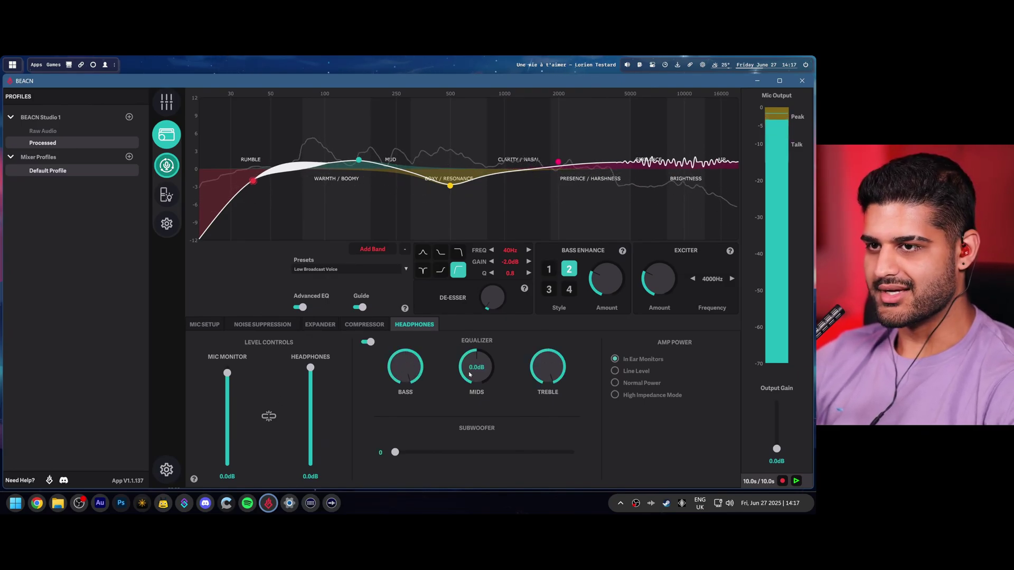
left_click_drag(468, 393, 472, 381)
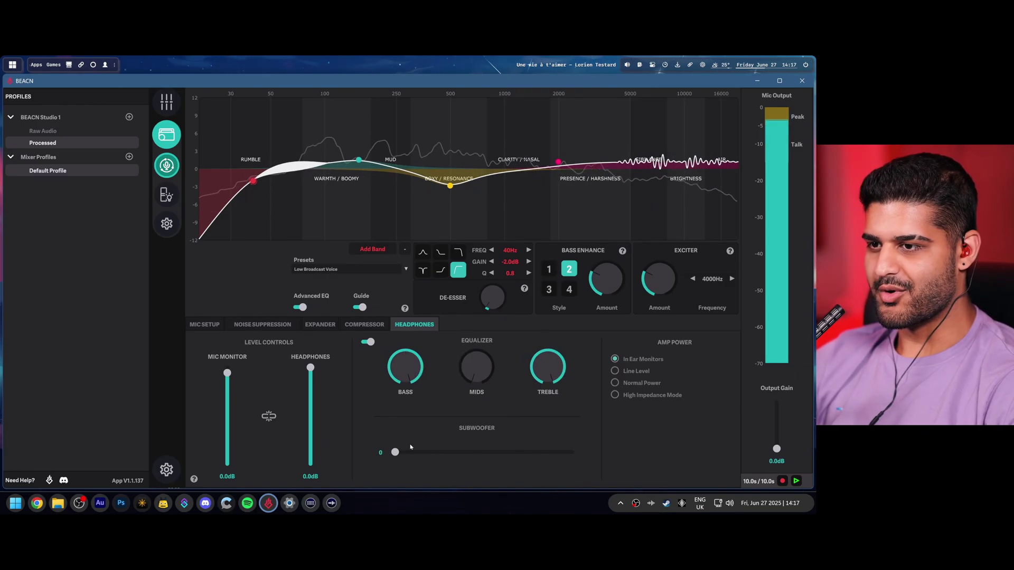
left_click(586, 452)
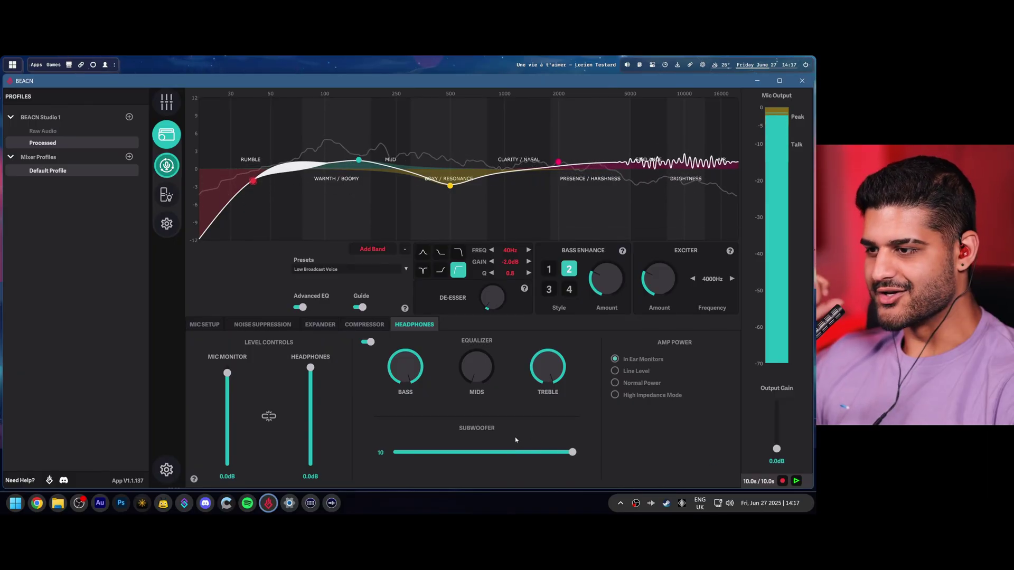
Play 'Une vie à t'aimer' in Spotify from about 0:35, then return to BEACN App.
left_click(255, 505)
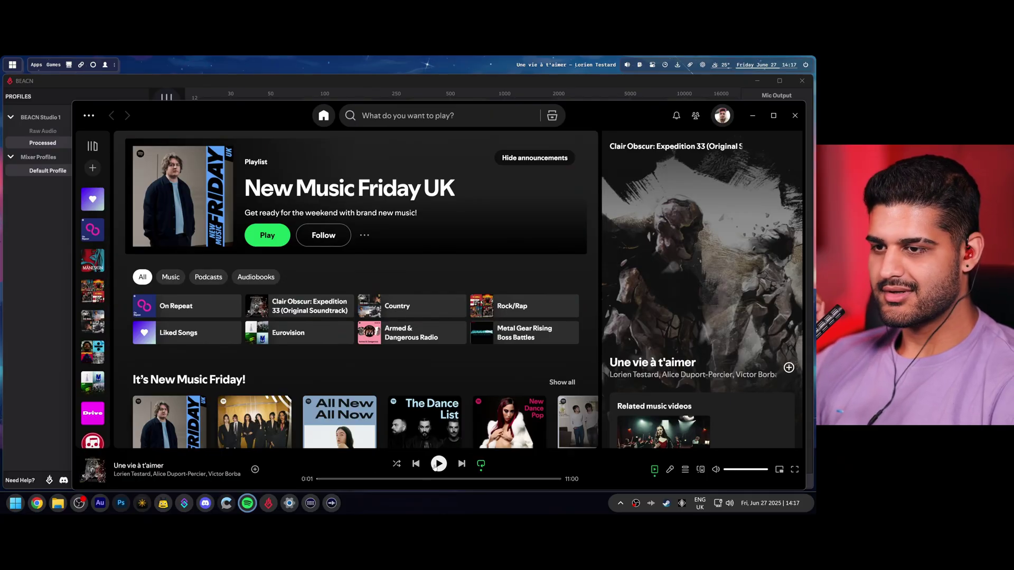
left_click(329, 479)
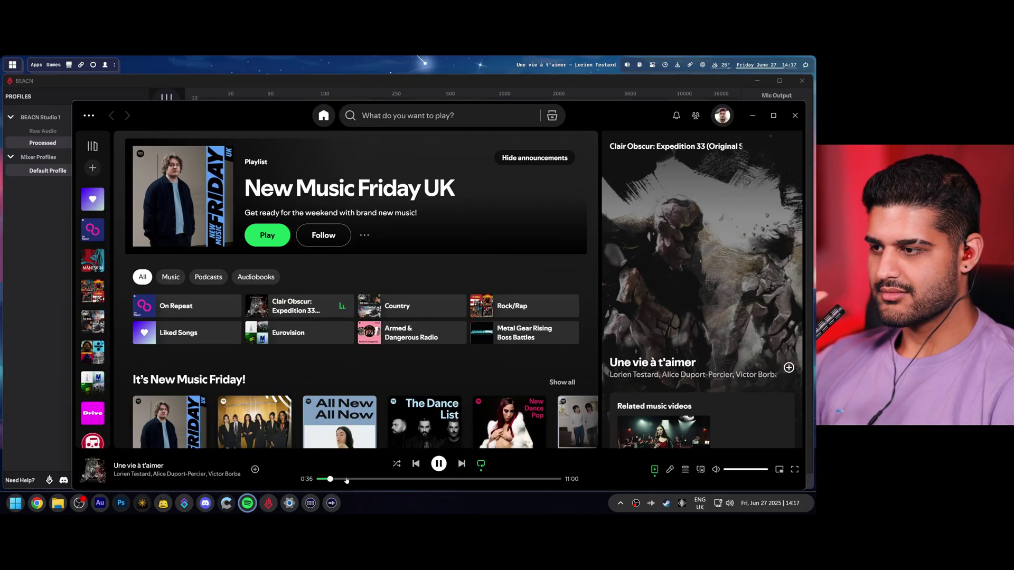
key("alt+Tab")
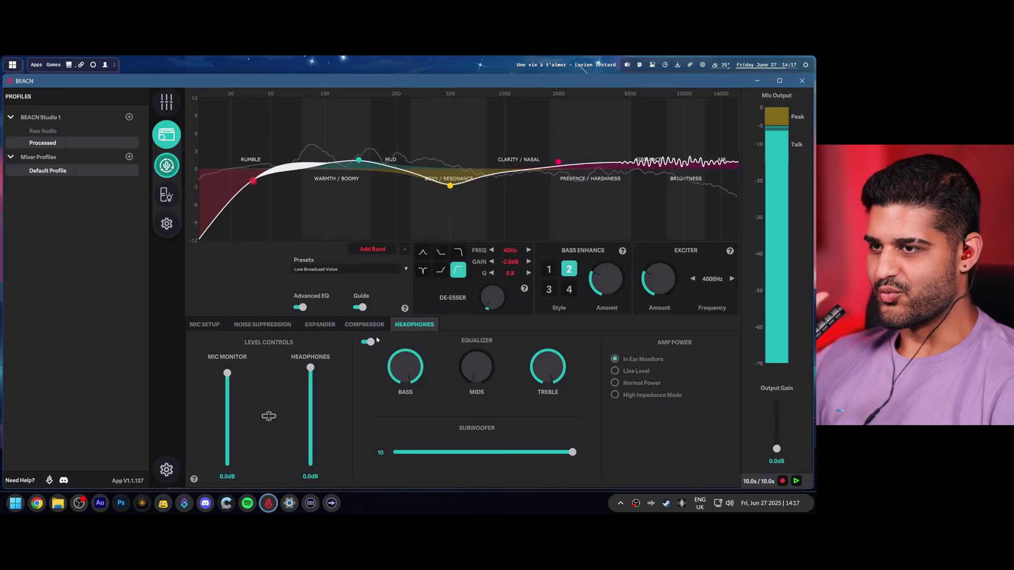
Lower the headphone bass boost, then reset it to 0.0 dB.
mouse_move(406, 371)
left_mouse_down()
mouse_move(388, 406)
mouse_move(419, 363)
mouse_move(402, 364)
left_mouse_up()
scroll(404, 366, "down", 6)
double_click(405, 368)
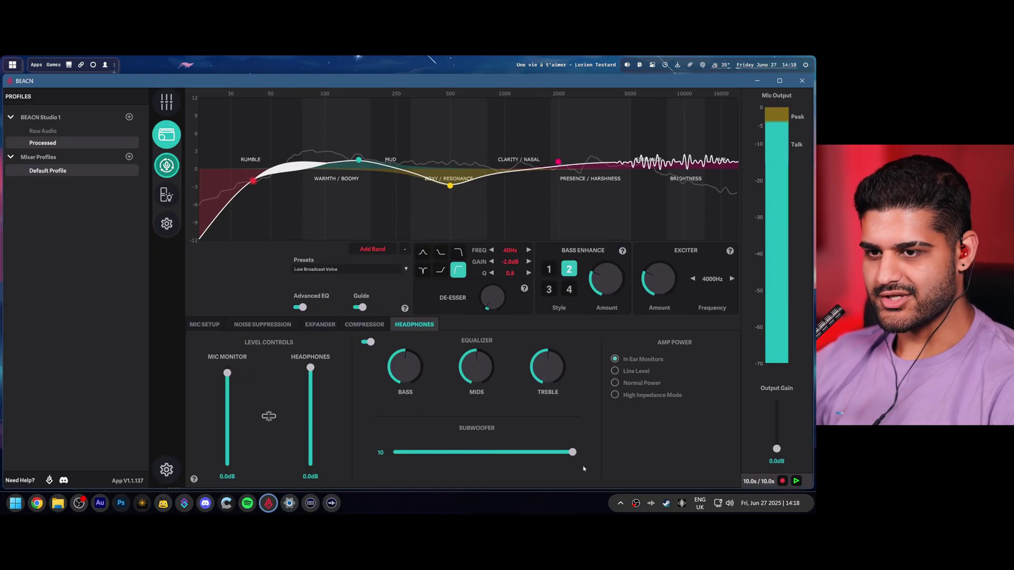
Try subwoofer levels of 3, 10, 4 and 9, ending fully down at 0.
mouse_move(572, 452)
left_mouse_down()
mouse_move(395, 452)
mouse_move(573, 453)
left_mouse_up()
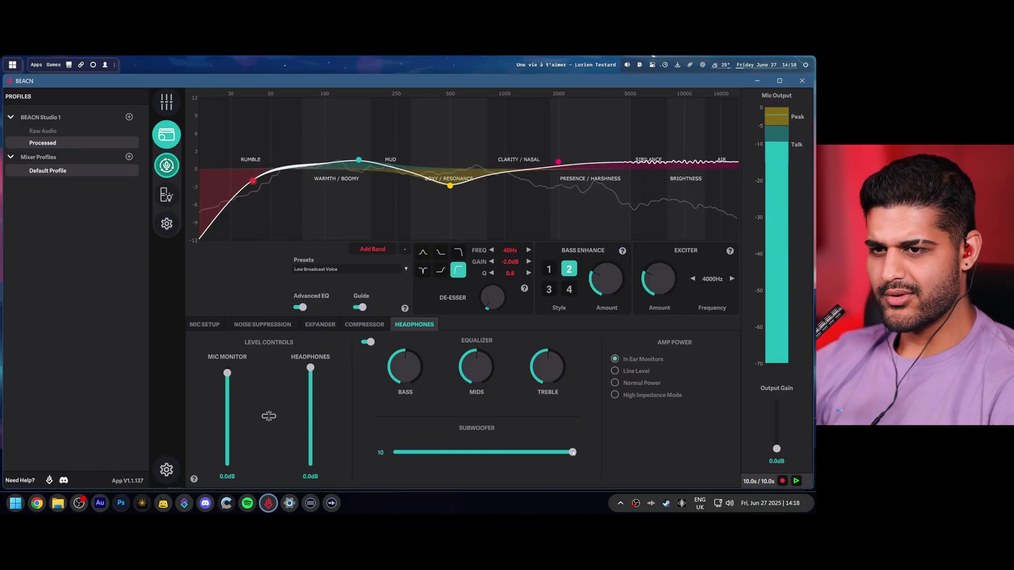
left_click_drag(571, 452, 497, 455)
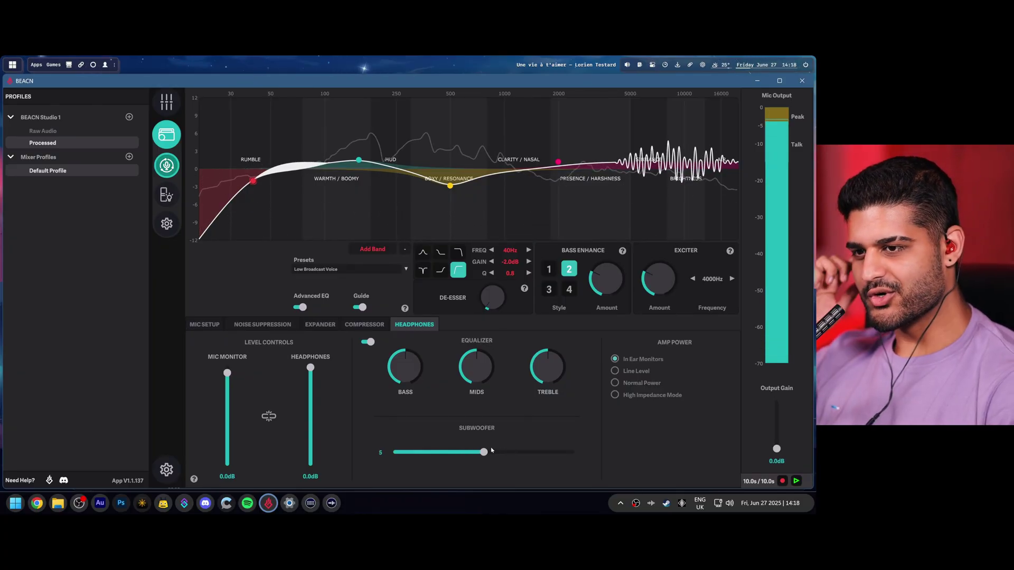
left_click_drag(483, 453, 590, 454)
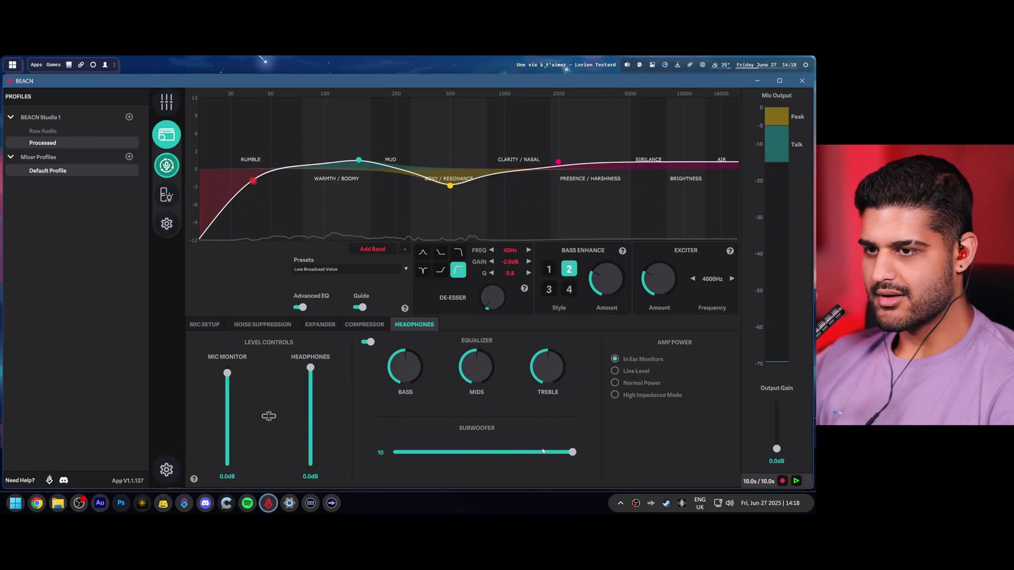
left_click_drag(542, 451, 477, 452)
left_click_drag(408, 452, 501, 453)
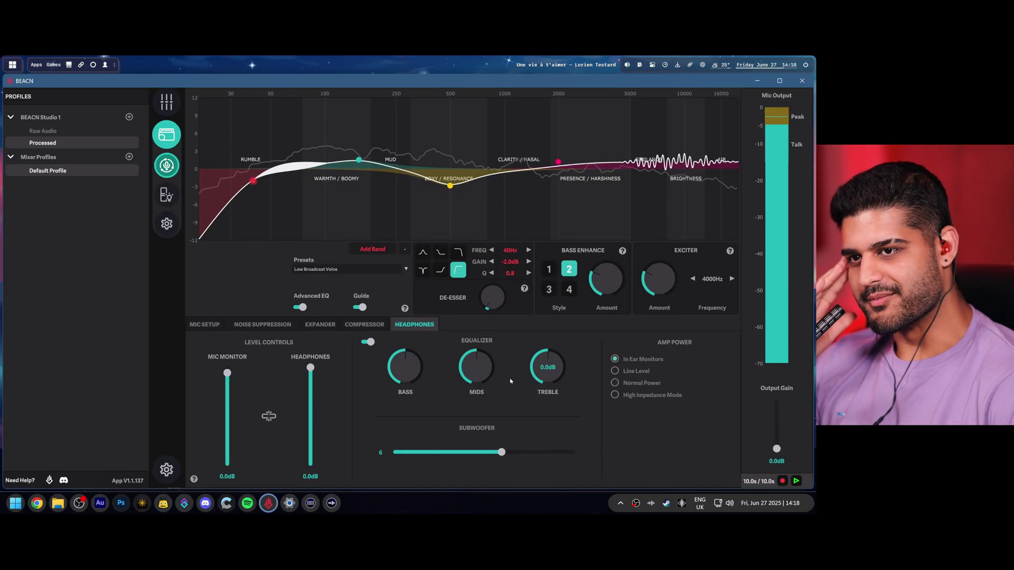
left_click_drag(501, 452, 395, 452)
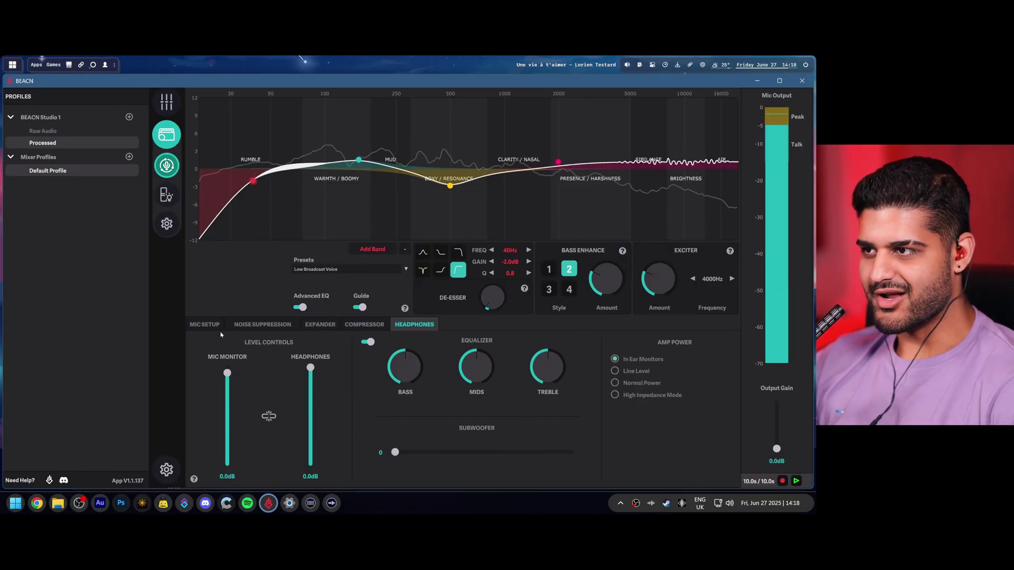
Show the Mic Setup gain and peak view, pause Spotify, and select the Raw Audio profile.
left_click(205, 324)
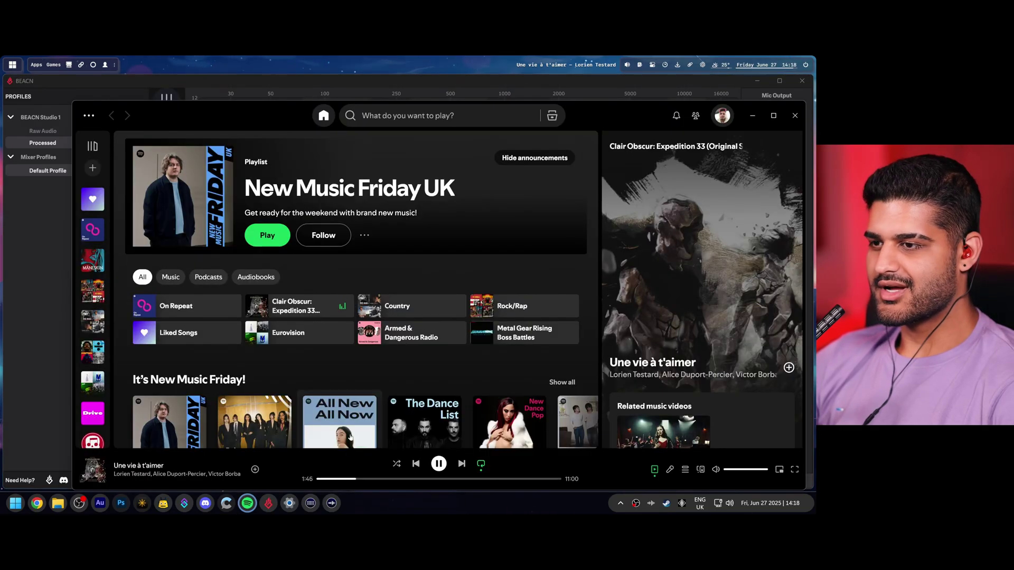
left_click(247, 503)
left_click(438, 464)
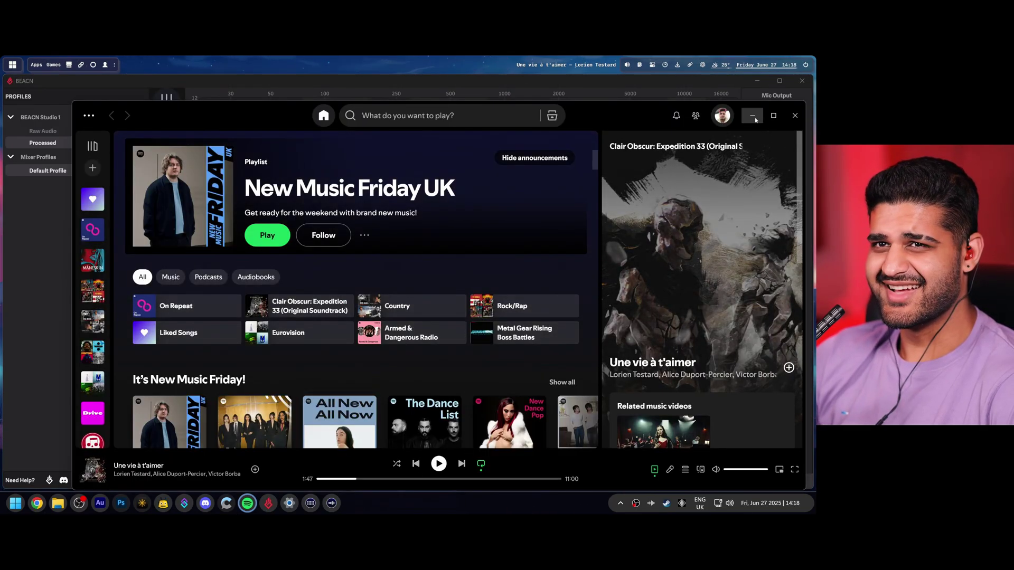
key("alt+Tab")
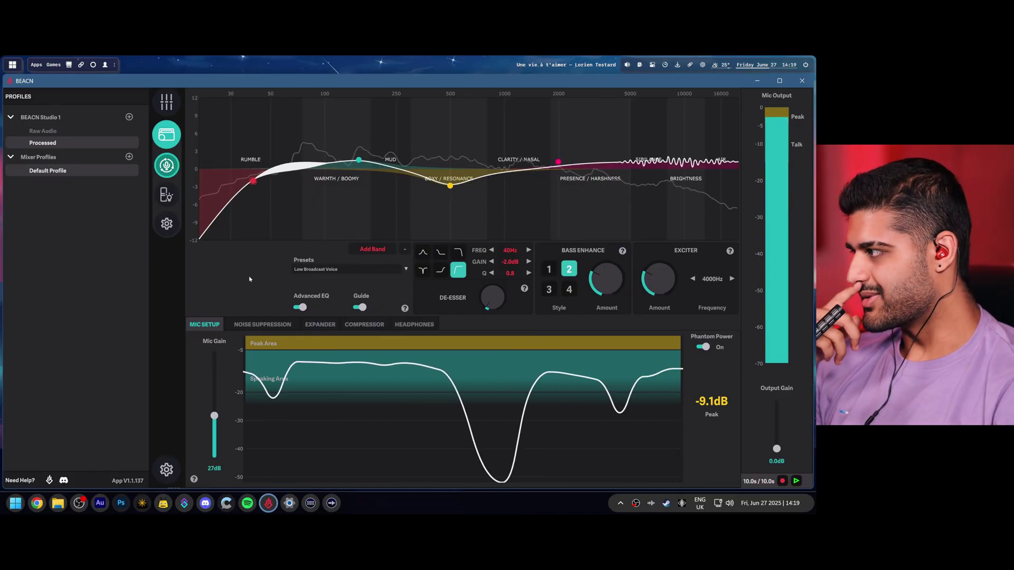
left_click(54, 131)
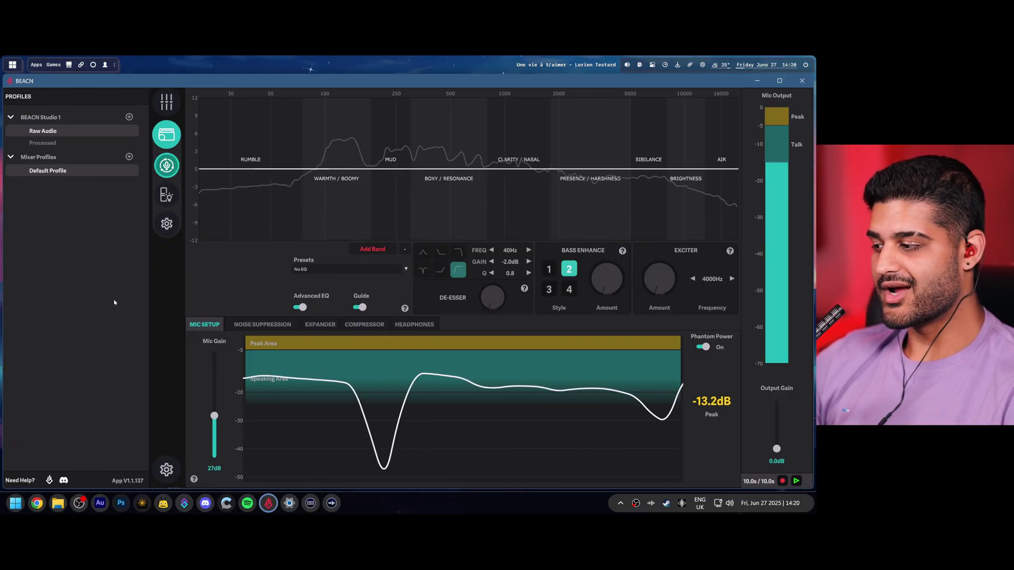
After demoing Raw Audio, switch to the Neumann MT48 web mixer in Chrome.
key("alt+Tab")
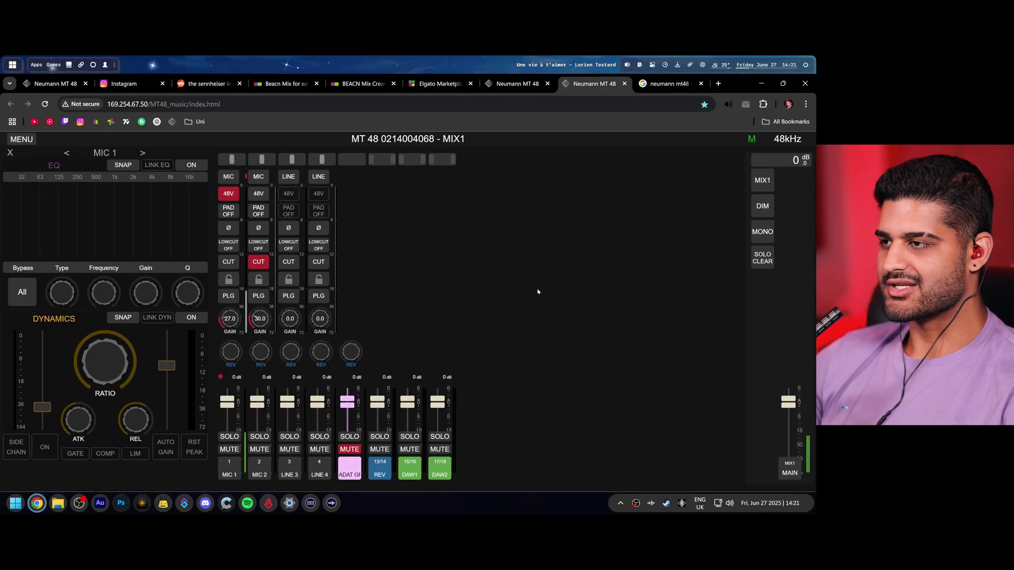
Turn on MIC 1 dynamics and leave it in COMP mode after trying the limiter.
left_click(191, 317)
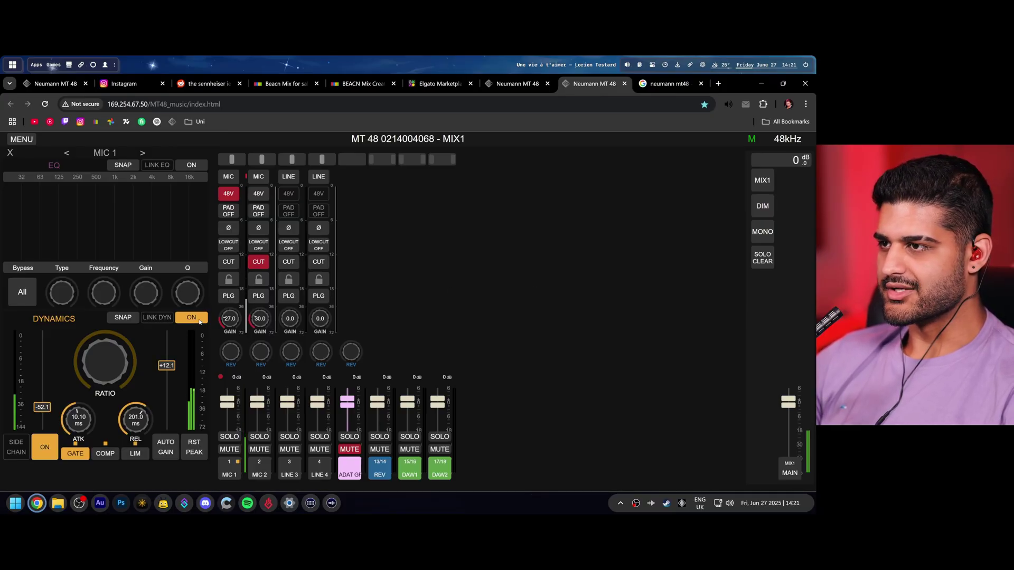
left_click(105, 453)
left_click(134, 455)
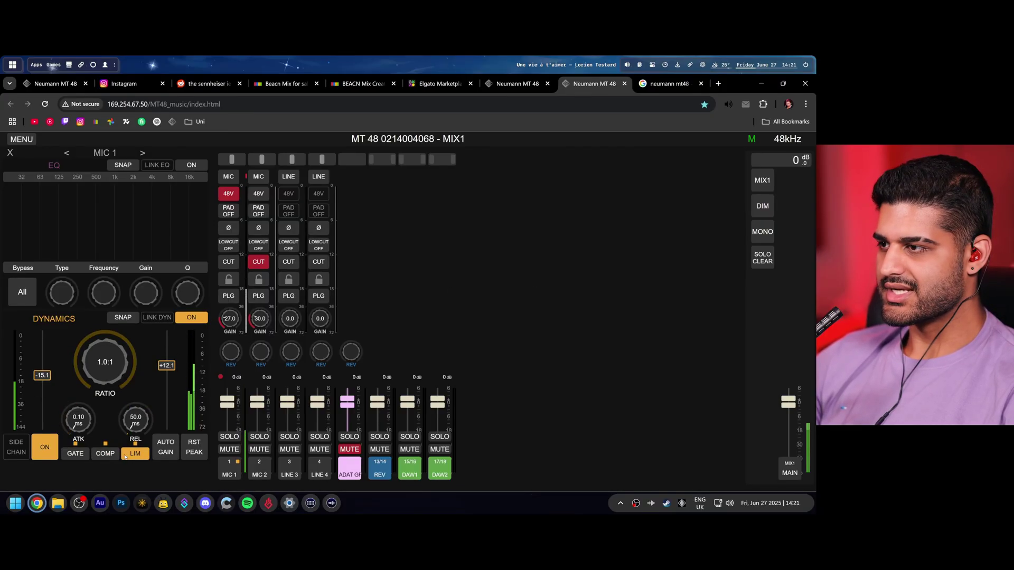
left_click(105, 454)
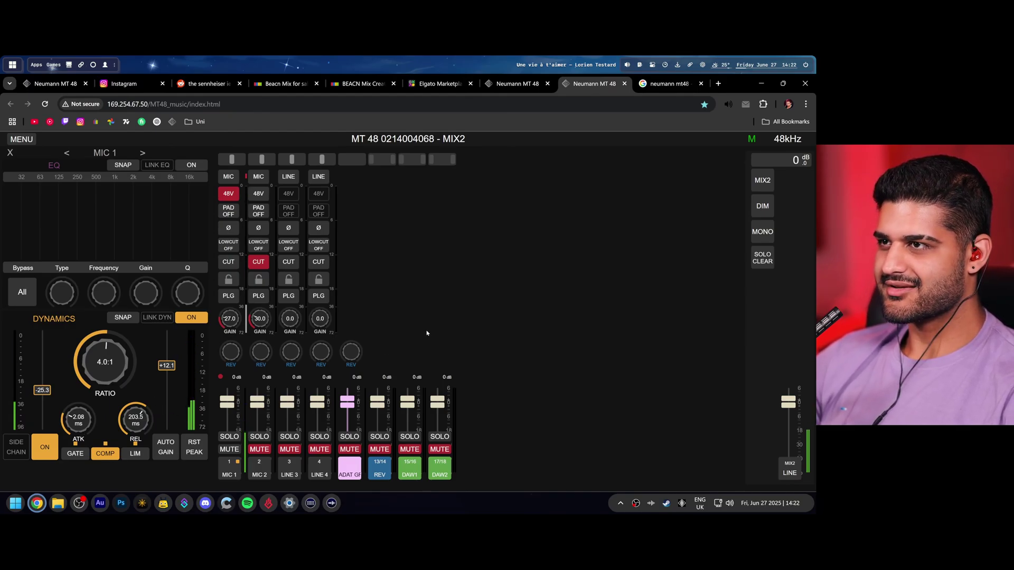
Enable MIC 1's EQ with band 1 as a Peak filter, then check its low-cut unchanged.
left_click(184, 165)
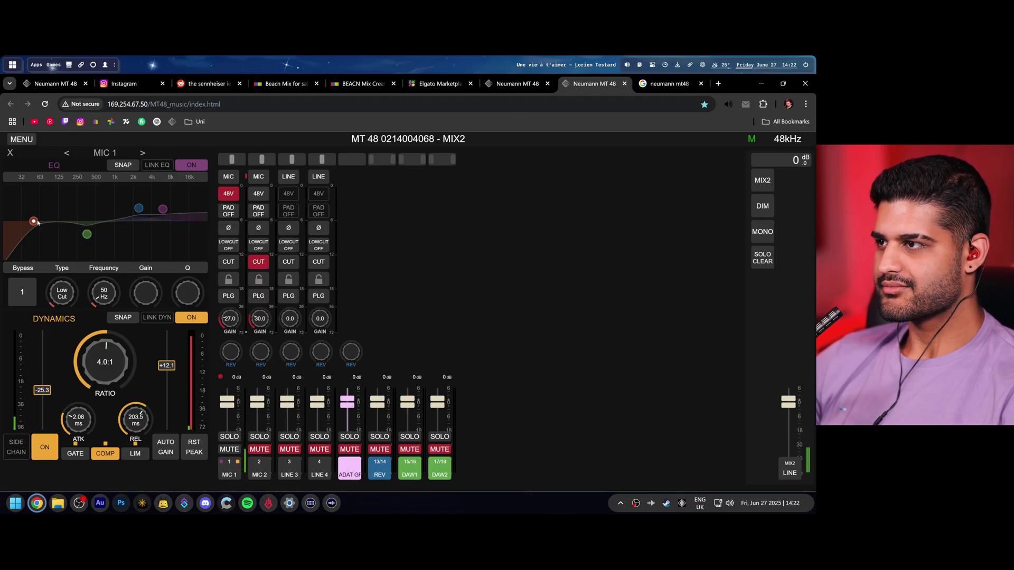
left_click(62, 294)
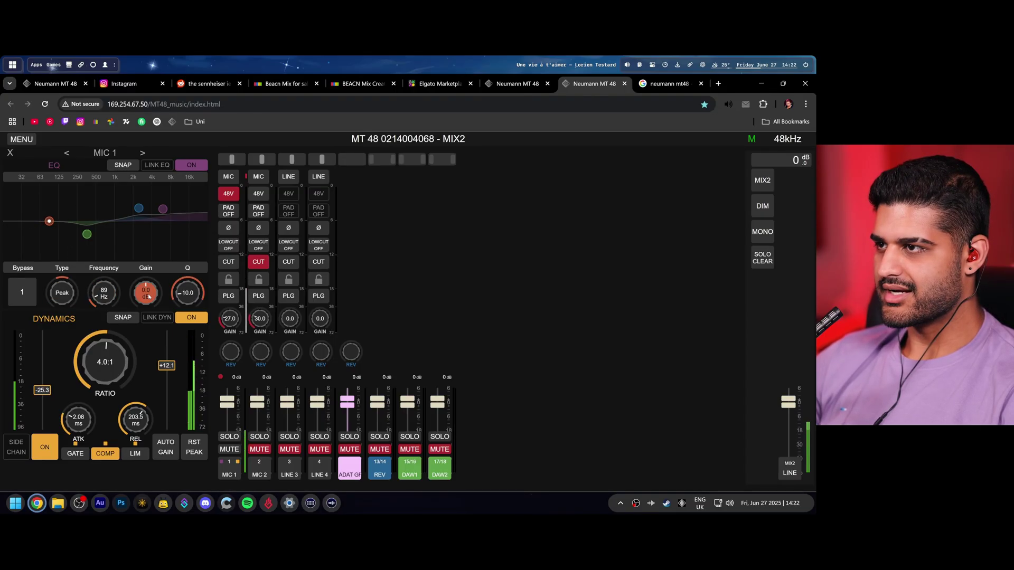
left_click(233, 252)
left_click(391, 285)
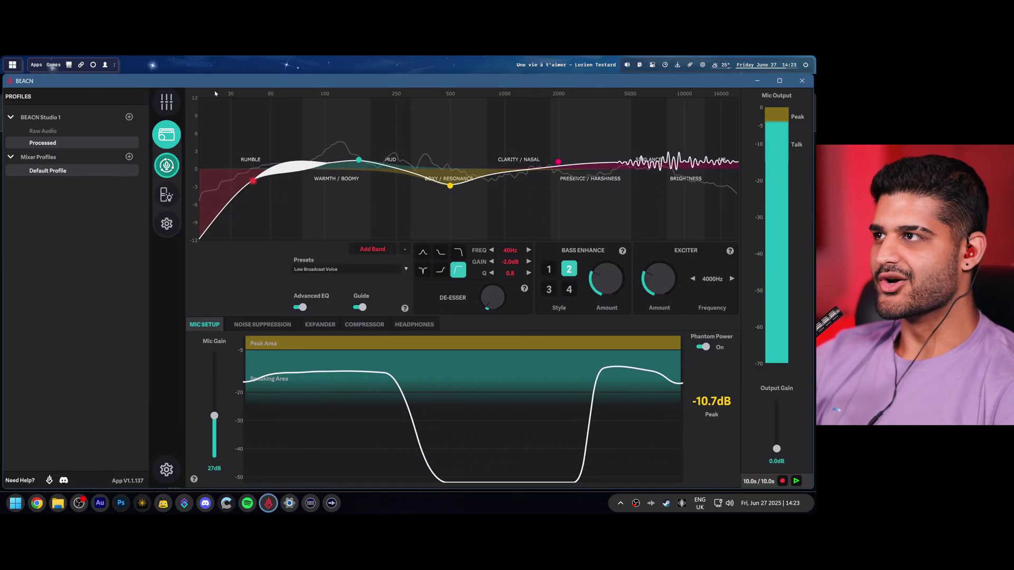
Open the Mixing Suite page with its Mic, System, Browser and Music channels.
left_click(167, 101)
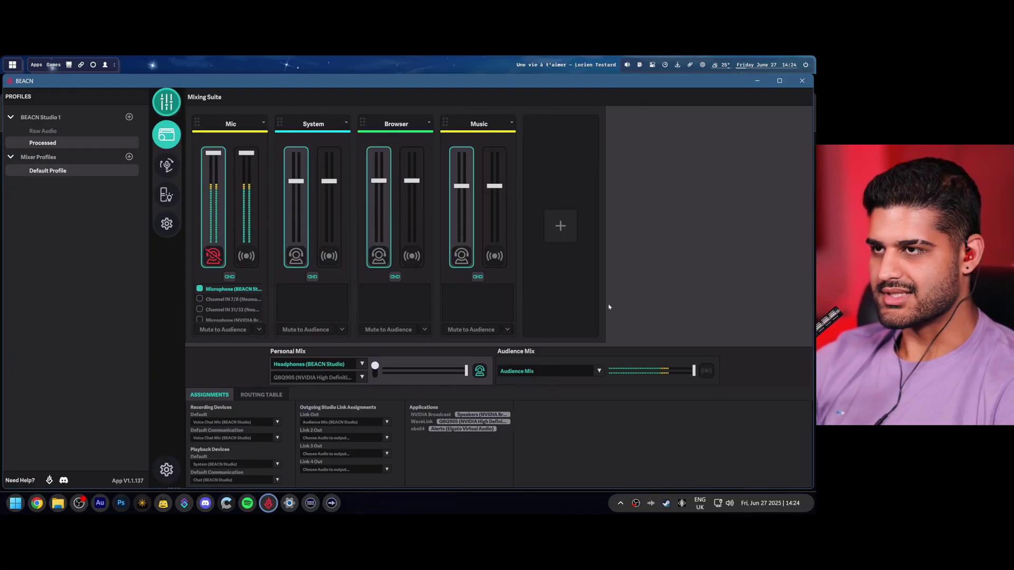
Show the Routing Table mapping channels to Personal Mix, Audience Mix, Voice Chat Mic and VOD Track.
left_click(257, 395)
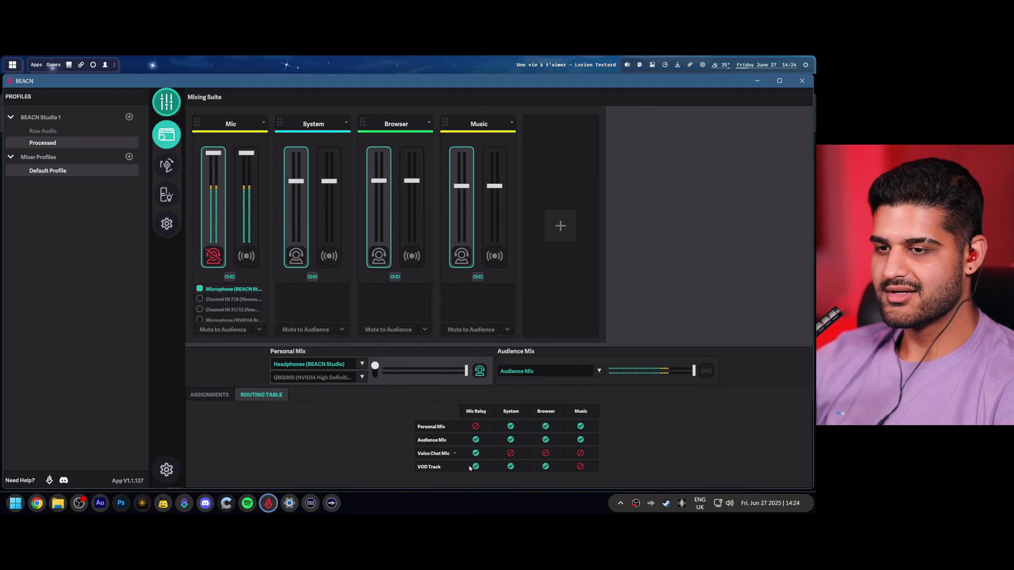